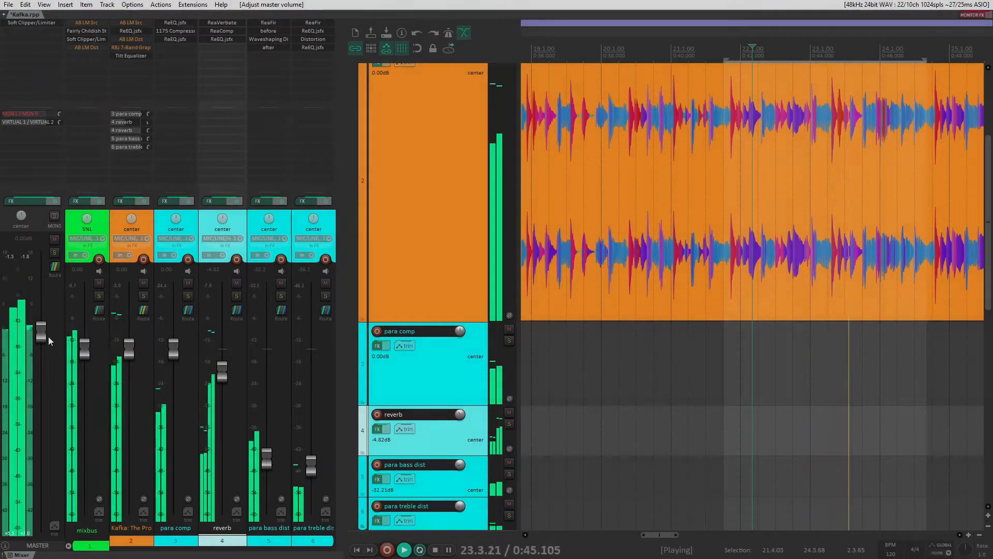
Lower the master fader with playback stopped and mute the para comp, reverb, para bass dist and para treble dist tracks.
{"action": "left_click_drag", "start_coordinate": [42, 334], "coordinate": [43, 386]}
{"action": "key", "text": "space"}
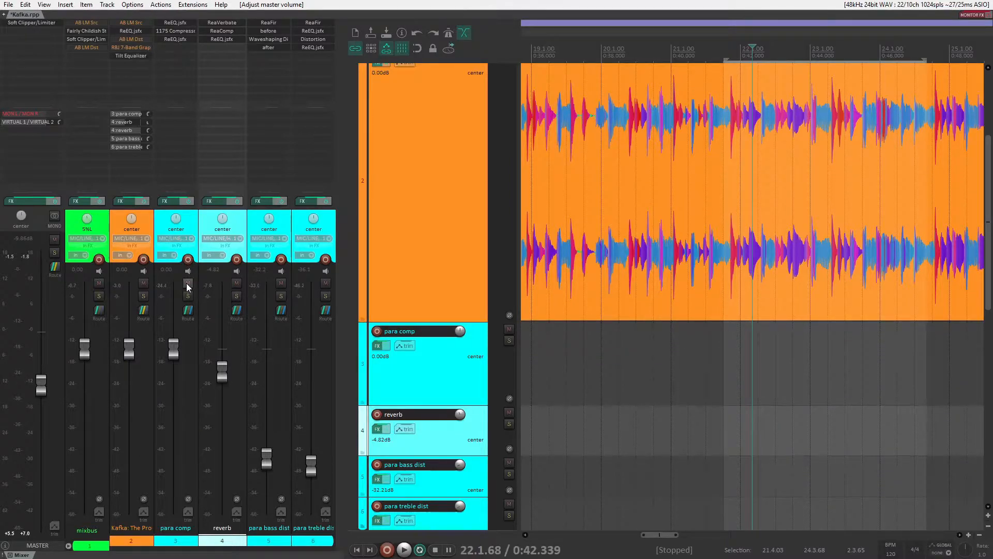
{"action": "left_click_drag", "start_coordinate": [186, 284], "coordinate": [323, 280]}
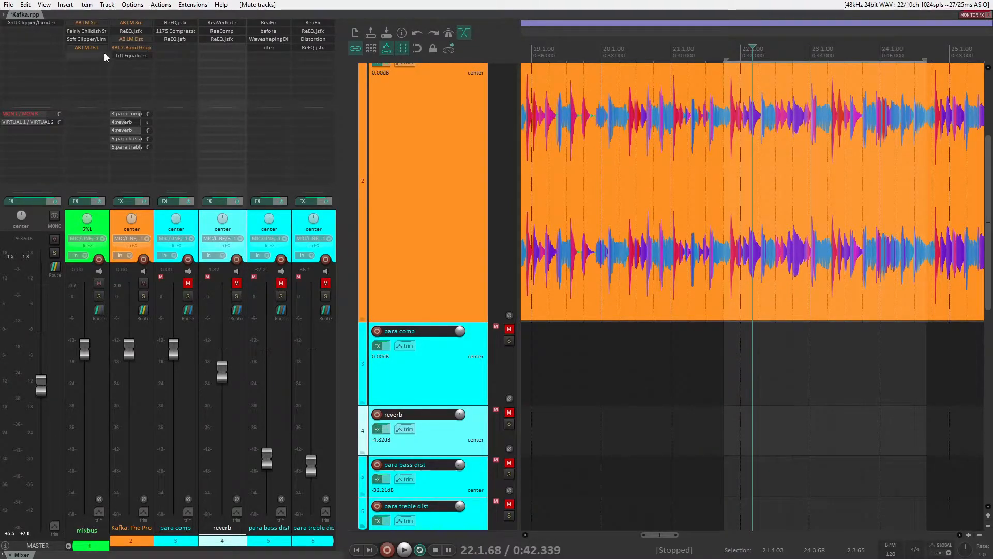
Inspect the Tilt Equalizer and RBJ 7-Band Graphic EQ settings on the Kafka track and close both effects.
{"action": "left_click", "coordinate": [139, 57]}
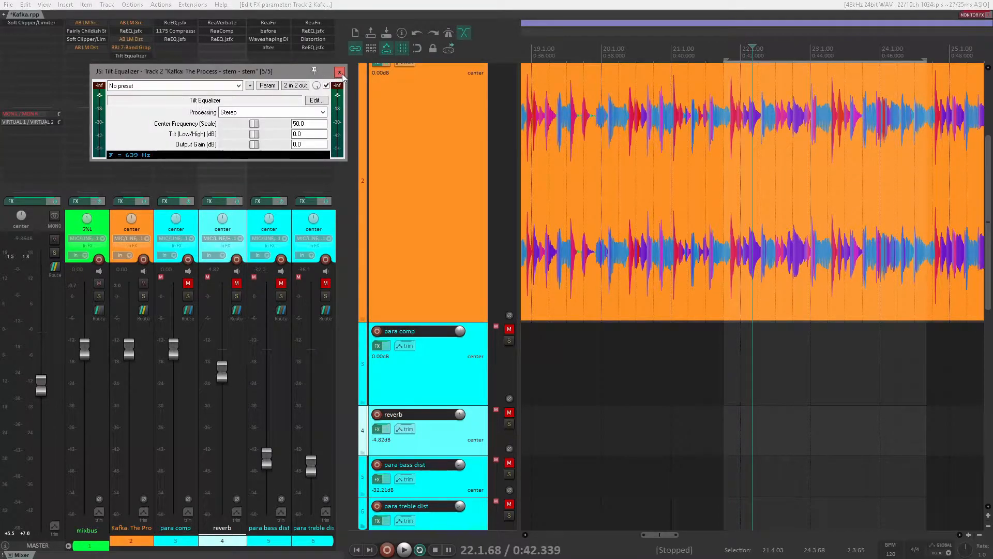
{"action": "left_click", "coordinate": [339, 72]}
{"action": "left_click", "coordinate": [133, 49]}
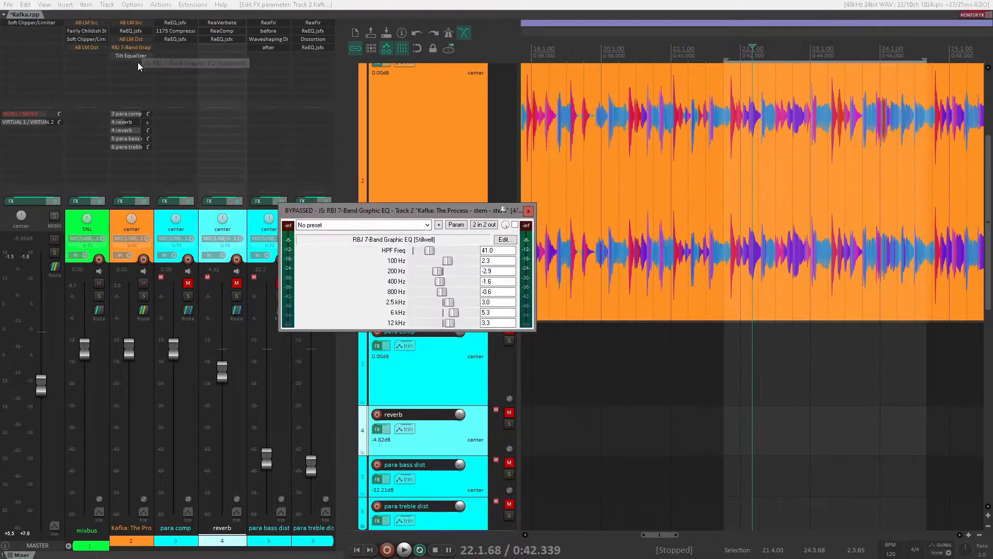
{"action": "left_click", "coordinate": [528, 211]}
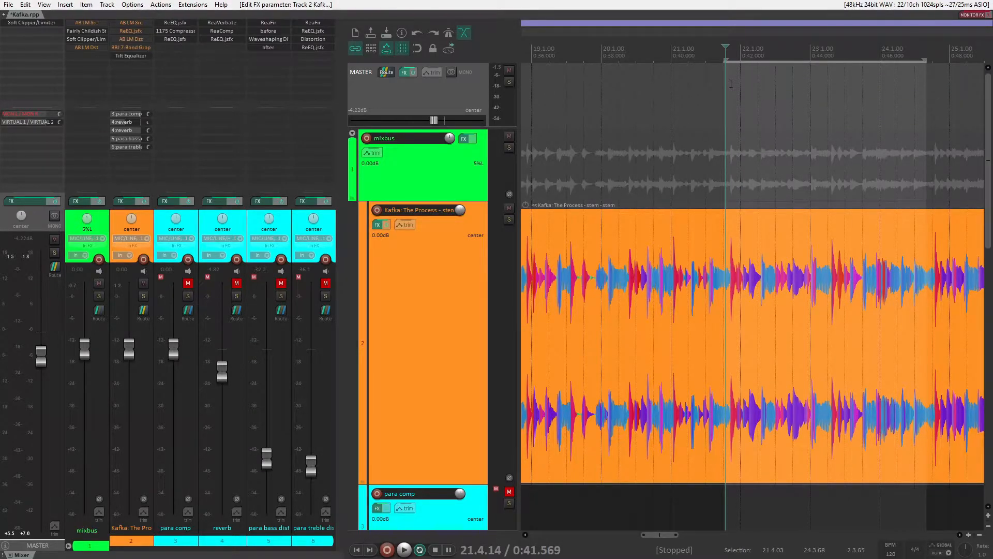
Start playback of the selected section and open the Tilt Equalizer on the Kafka track.
{"action": "key", "text": "space"}
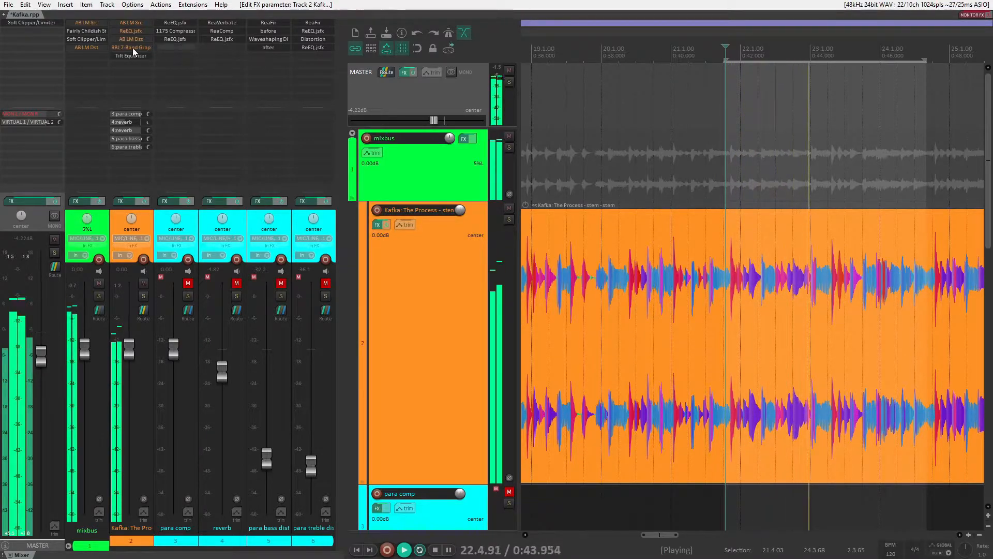
{"action": "left_click", "coordinate": [120, 55]}
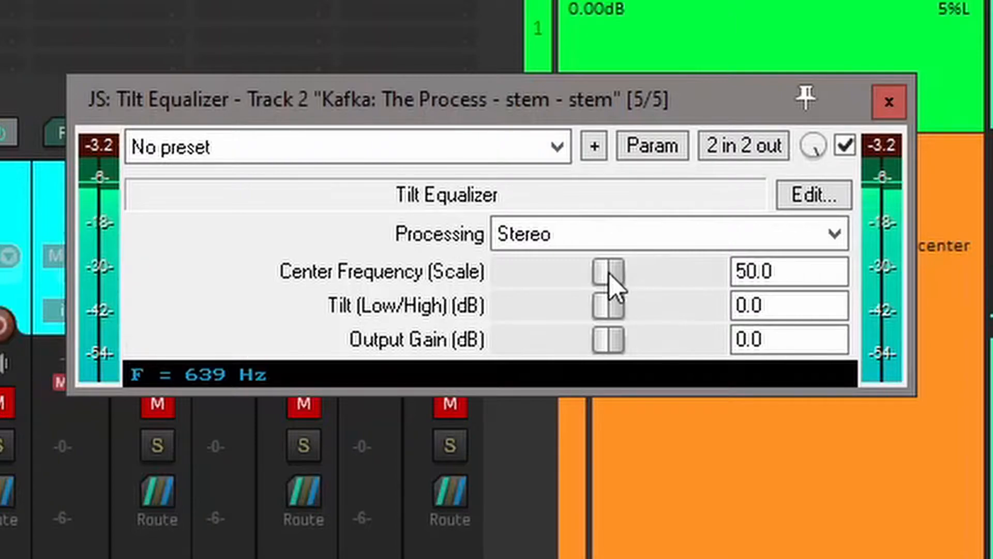
Try the equalizer's center frequency and a tilt of 4.3 dB, resetting each to its default.
{"action": "left_click_drag", "start_coordinate": [608, 273], "coordinate": [646, 273]}
{"action": "double_click", "coordinate": [646, 273]}
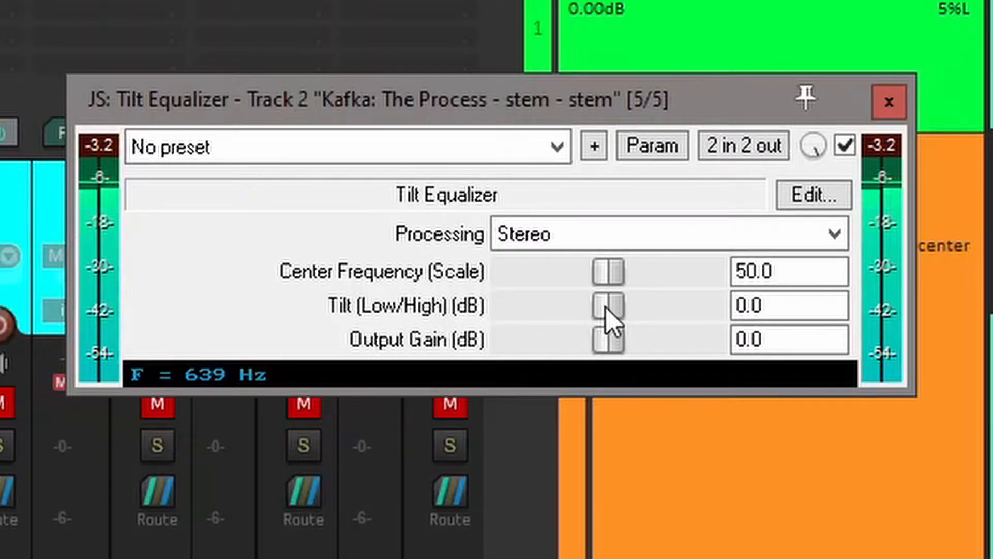
{"action": "left_click_drag", "start_coordinate": [608, 308], "coordinate": [679, 306]}
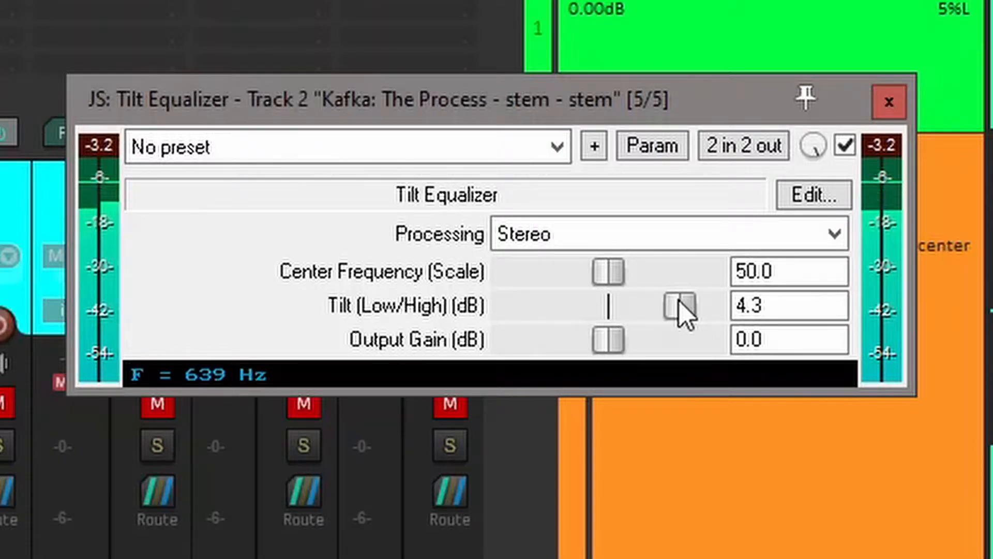
{"action": "double_click", "coordinate": [680, 309]}
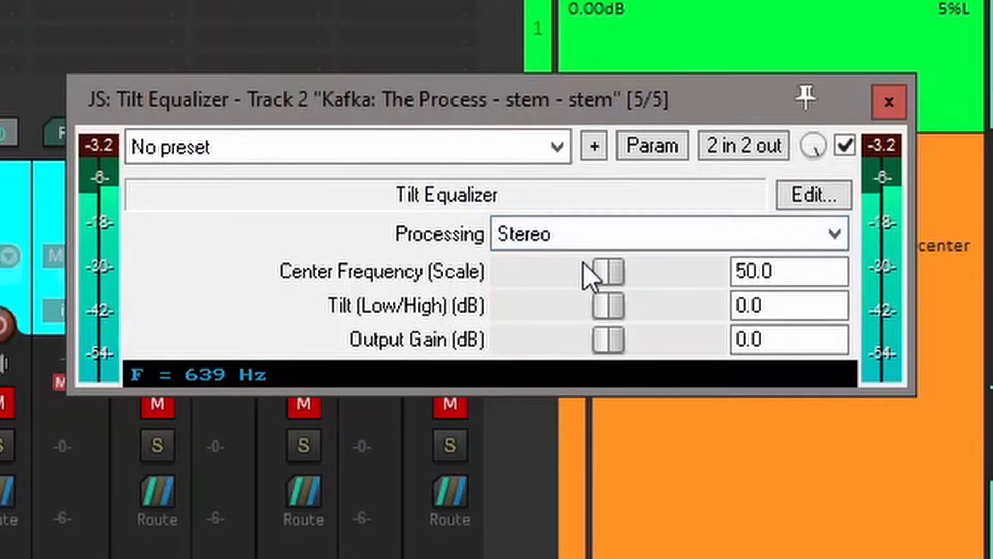
Try a tilt of 5.7 dB with an output gain of -2.15 dB and reset both to 0.0.
{"action": "left_click_drag", "start_coordinate": [599, 296], "coordinate": [695, 284]}
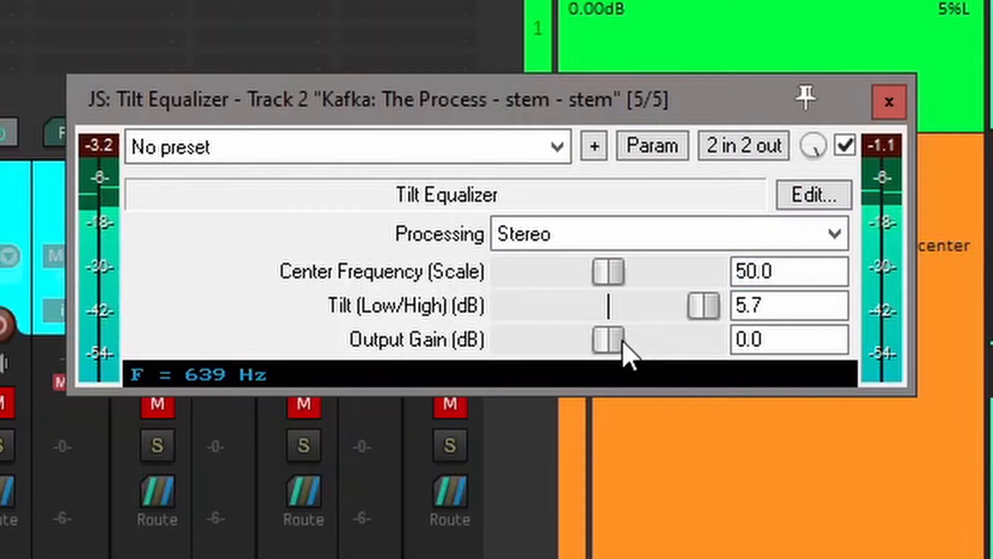
{"action": "left_click_drag", "start_coordinate": [617, 345], "coordinate": [608, 346]}
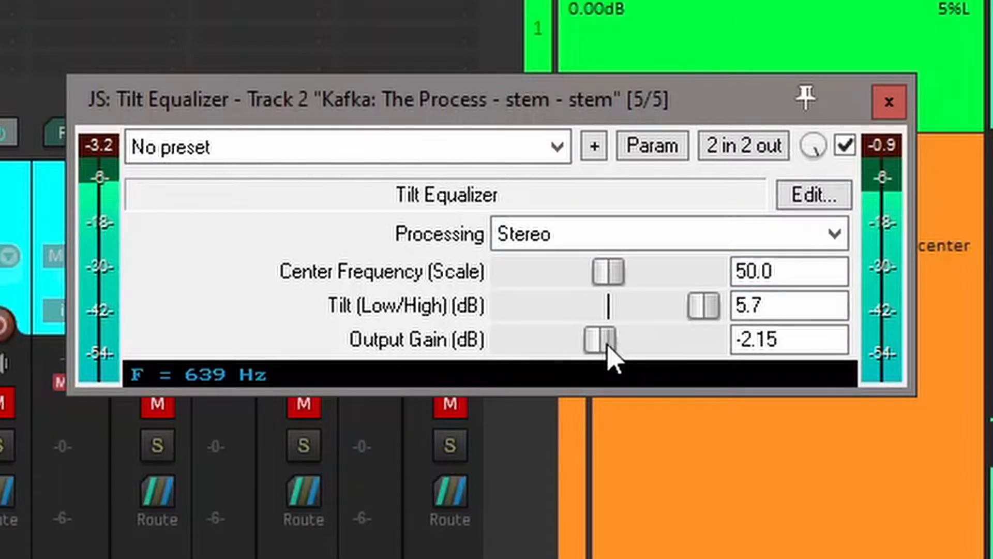
{"action": "left_click", "coordinate": [879, 147]}
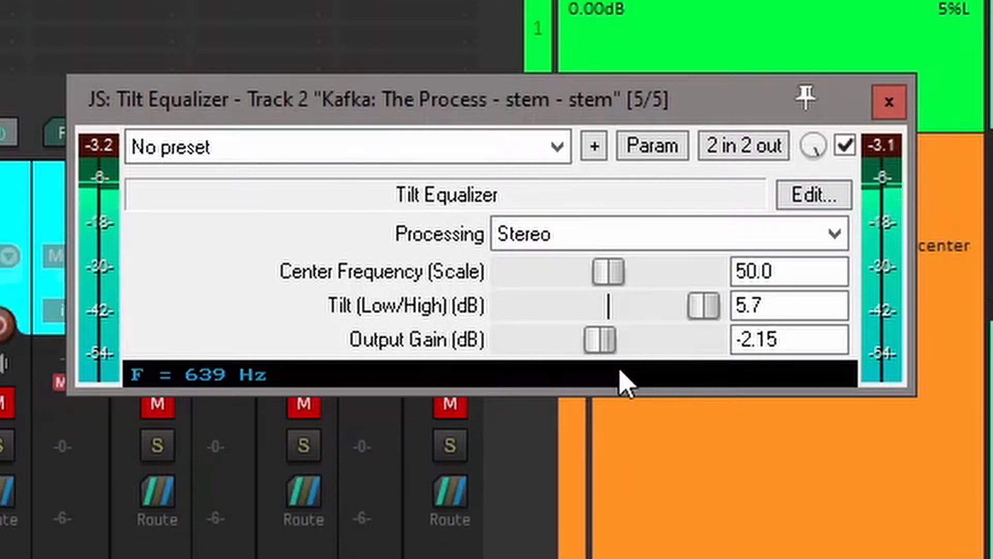
{"action": "double_click", "coordinate": [698, 308]}
{"action": "double_click", "coordinate": [609, 340]}
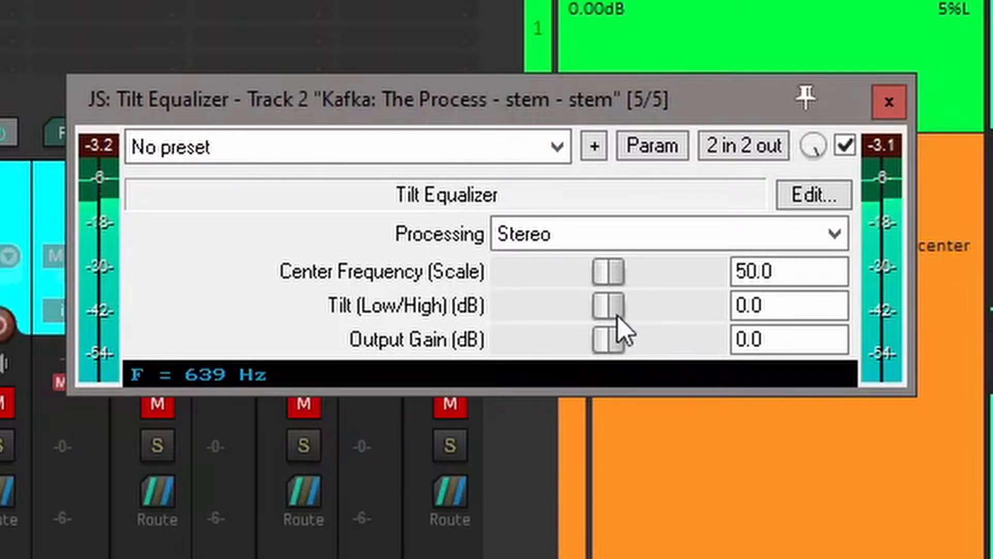
Try a tilt of -6.0 dB with -2.15 dB output gain, compare it with the effect bypassed, and reset both values.
{"action": "left_click_drag", "start_coordinate": [618, 307], "coordinate": [515, 309]}
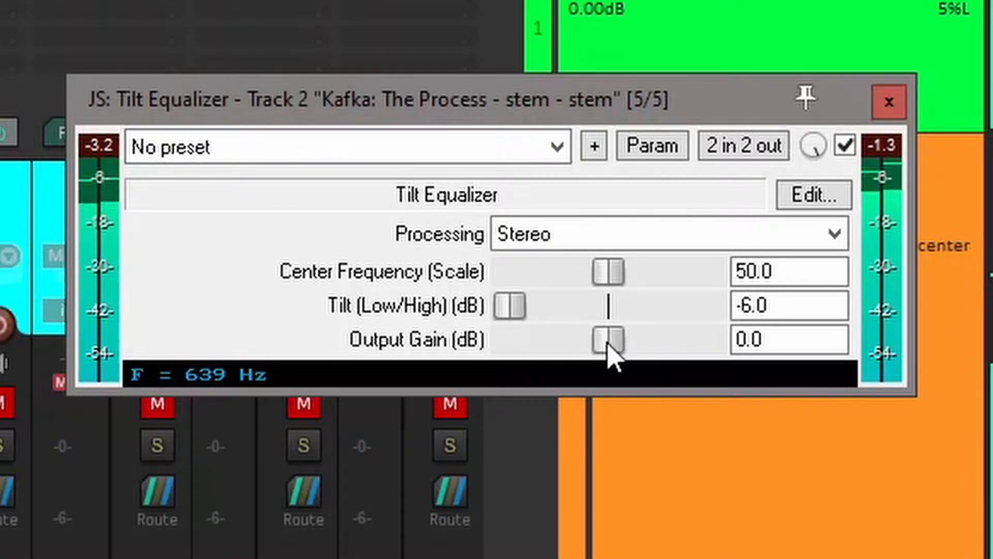
{"action": "left_click_drag", "start_coordinate": [612, 357], "coordinate": [603, 352]}
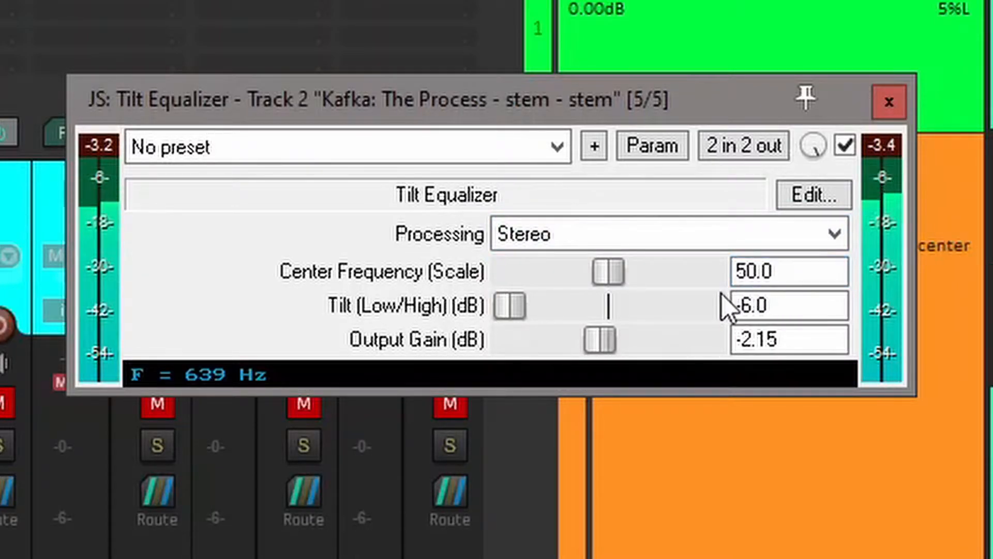
{"action": "left_click", "coordinate": [845, 146]}
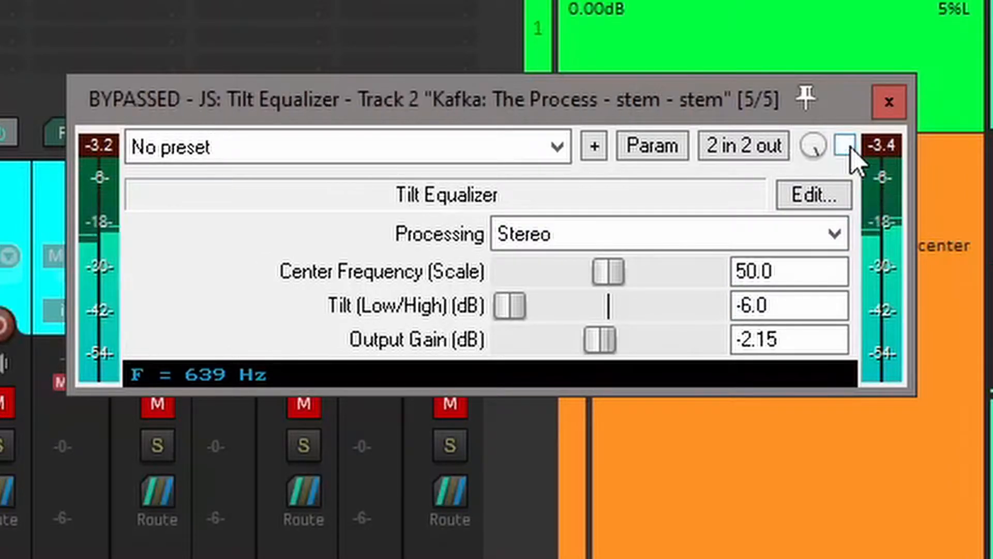
{"action": "left_click", "coordinate": [846, 146]}
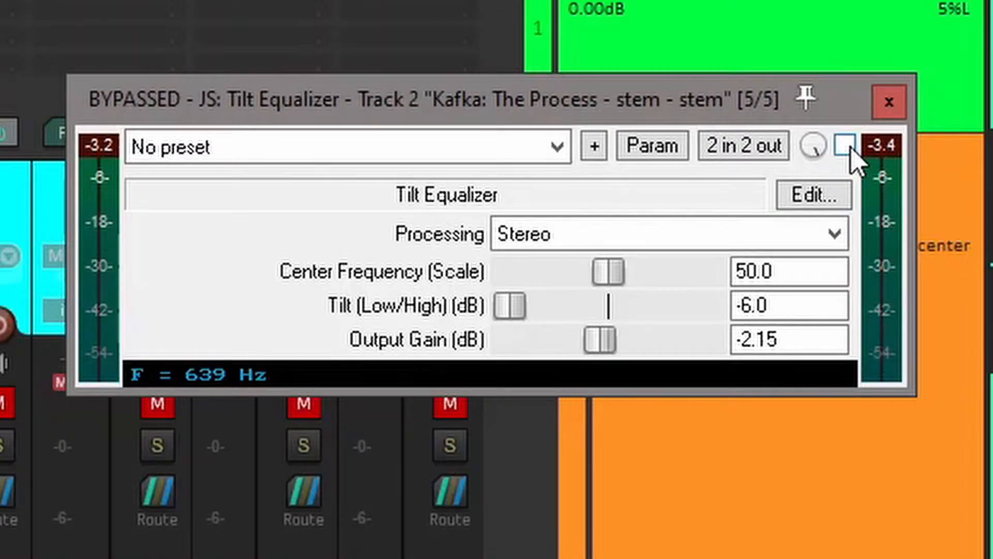
{"action": "double_click", "coordinate": [603, 339]}
{"action": "double_click", "coordinate": [519, 306]}
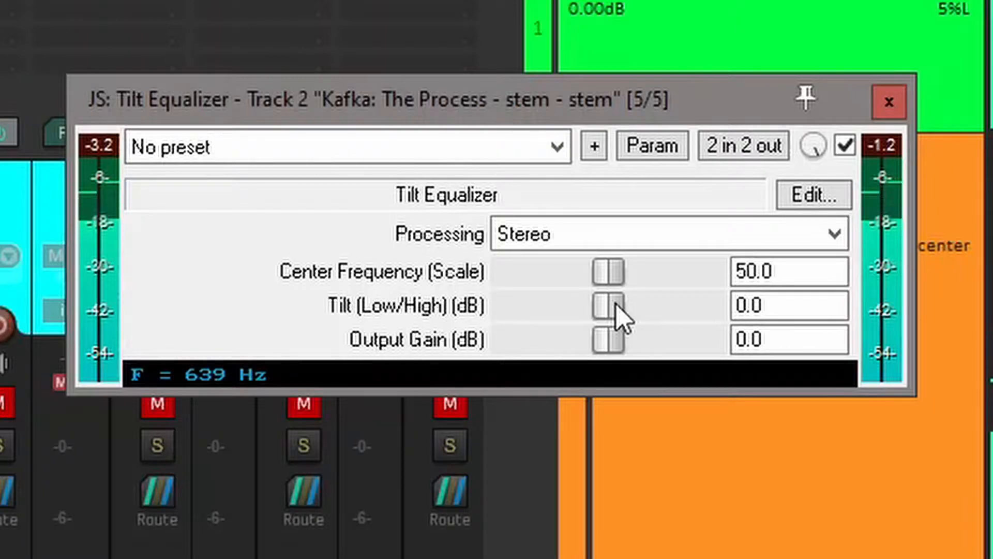
Set the tilt to 0.9 dB and the output gain to 0.4 dB, comparing the sound with the effect bypassed.
{"action": "left_click_drag", "start_coordinate": [617, 305], "coordinate": [633, 307]}
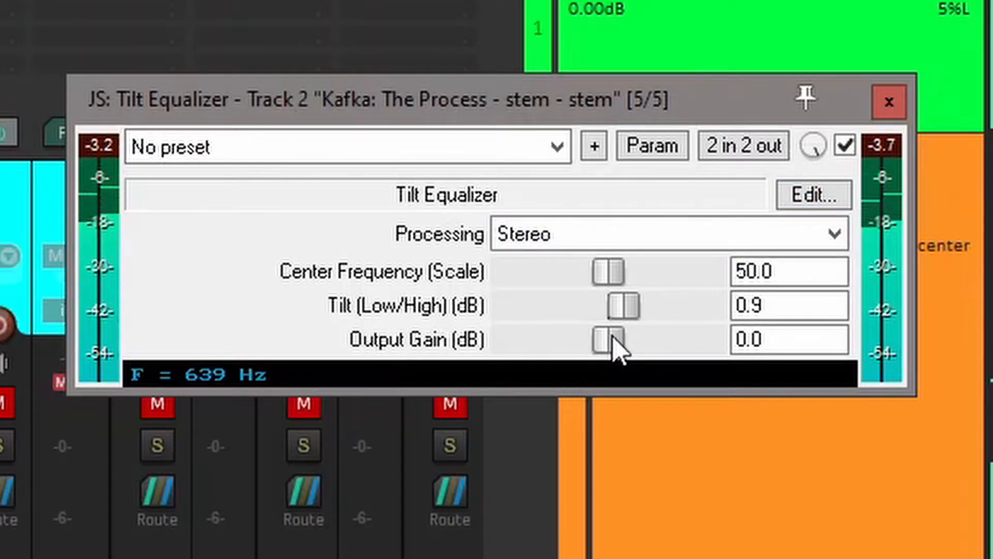
{"action": "left_click", "coordinate": [845, 146]}
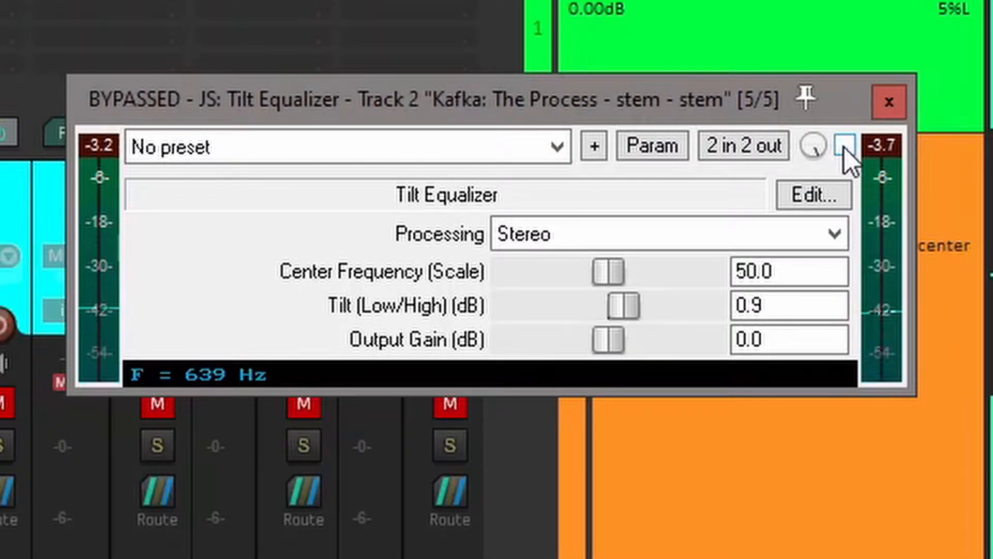
{"action": "left_click", "coordinate": [844, 147]}
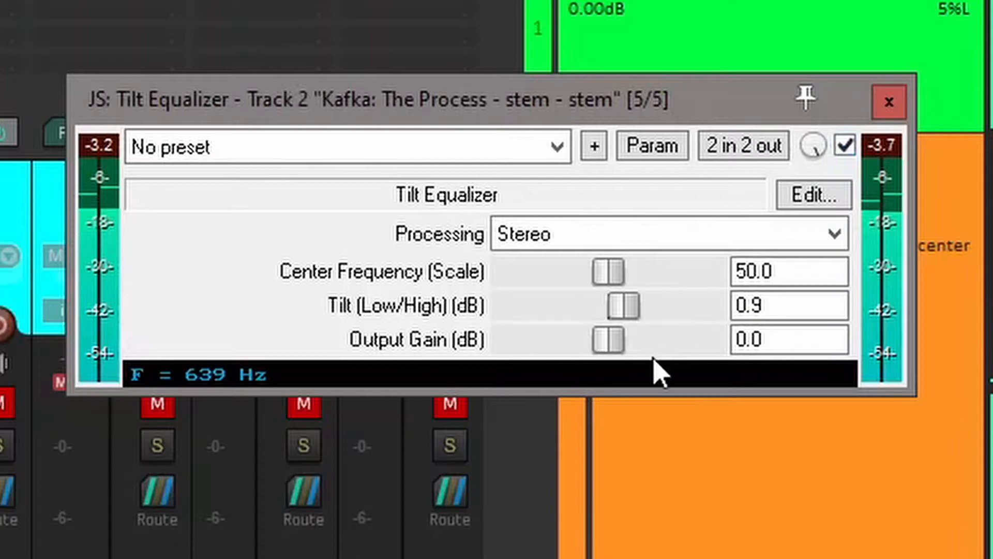
{"action": "left_click_drag", "start_coordinate": [615, 346], "coordinate": [618, 345]}
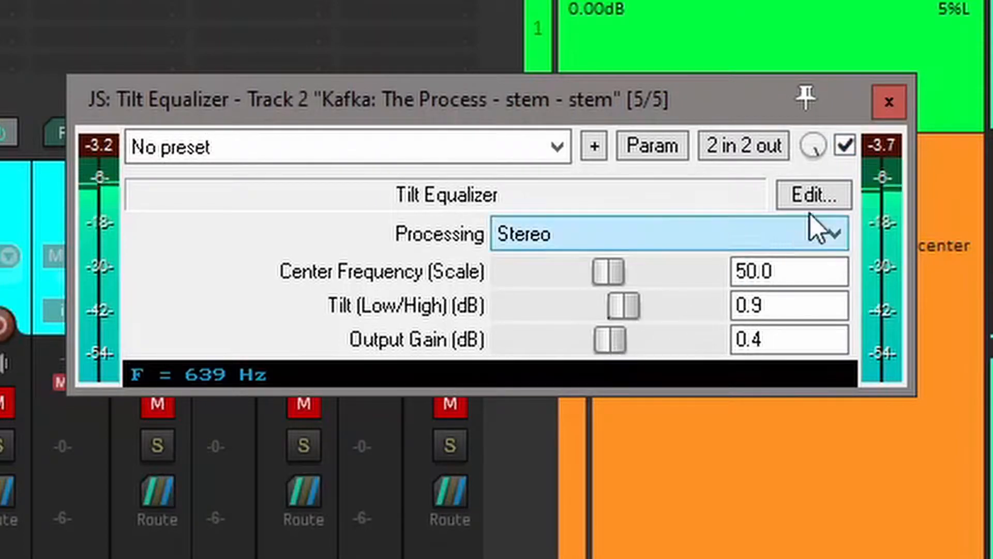
{"action": "left_click", "coordinate": [845, 146]}
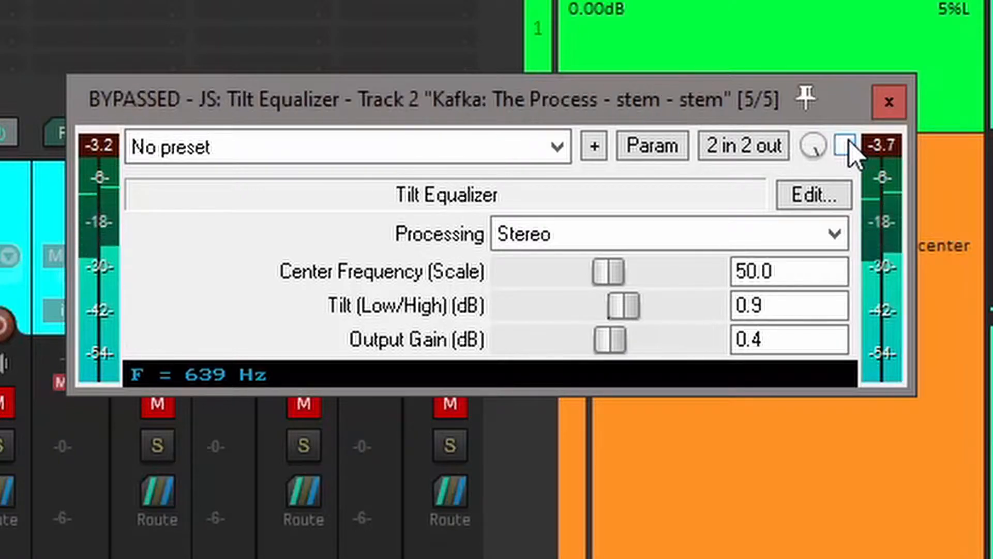
{"action": "left_click", "coordinate": [846, 147]}
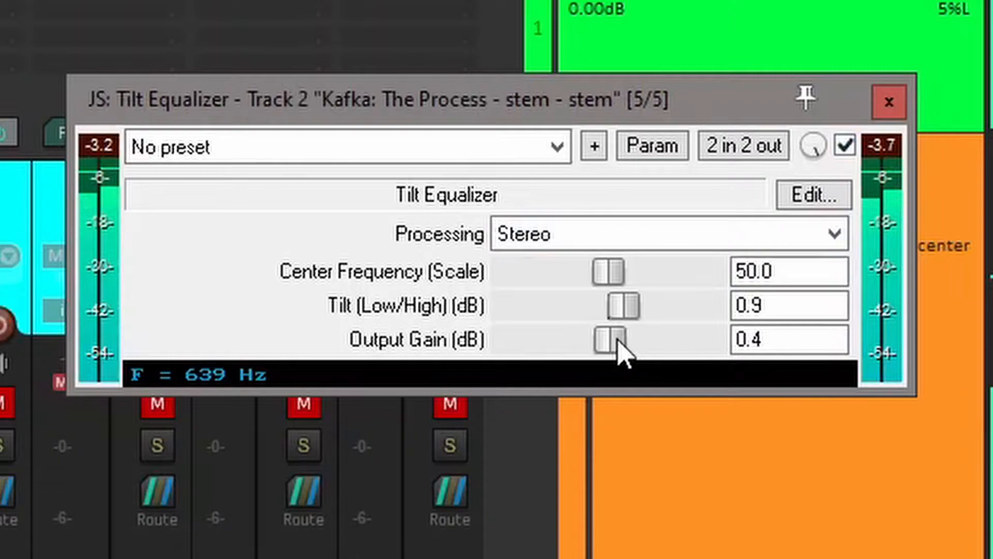
Set the tilt to 0.5 dB and compare the sound with the equalizer bypassed and re-enabled.
{"action": "left_click_drag", "start_coordinate": [627, 313], "coordinate": [630, 311]}
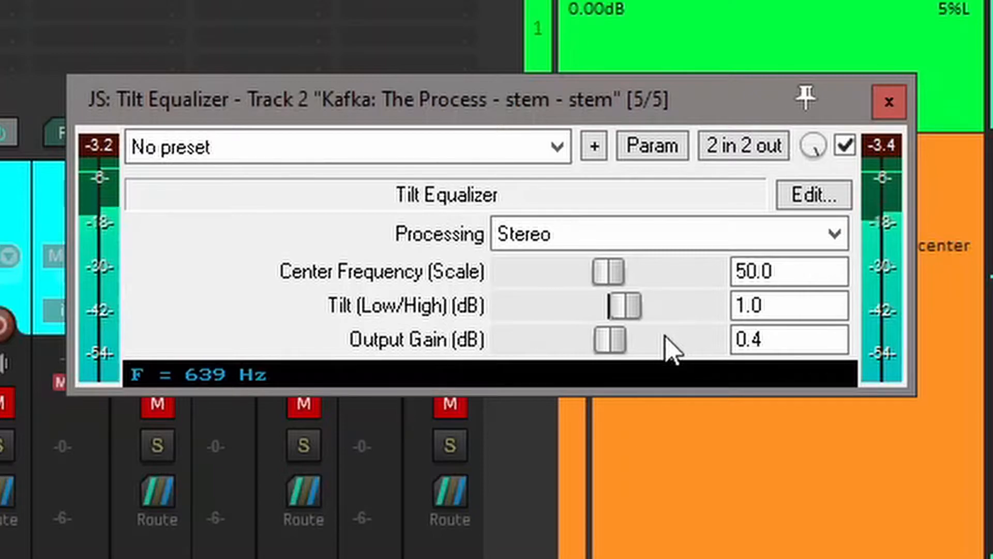
{"action": "left_click", "coordinate": [787, 311]}
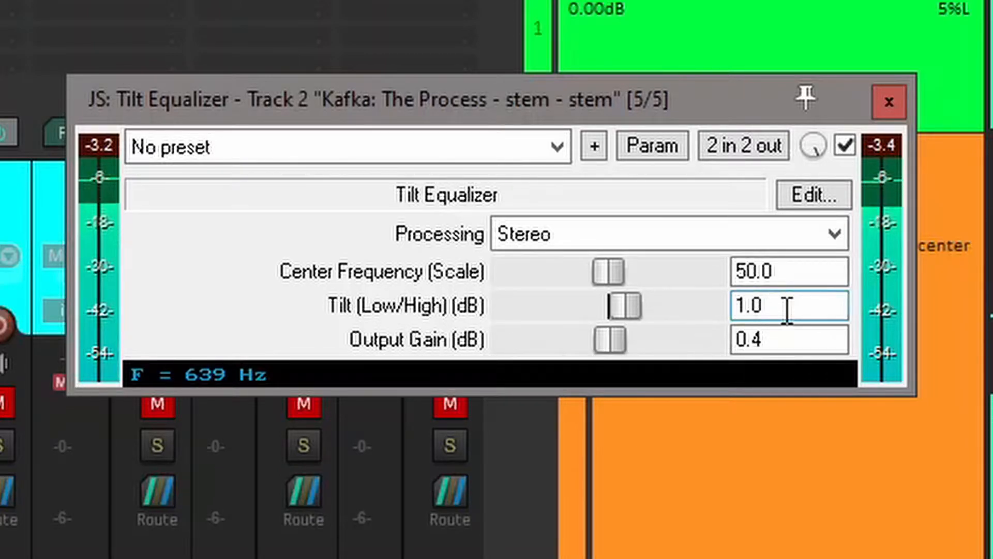
{"action": "double_click", "coordinate": [787, 310]}
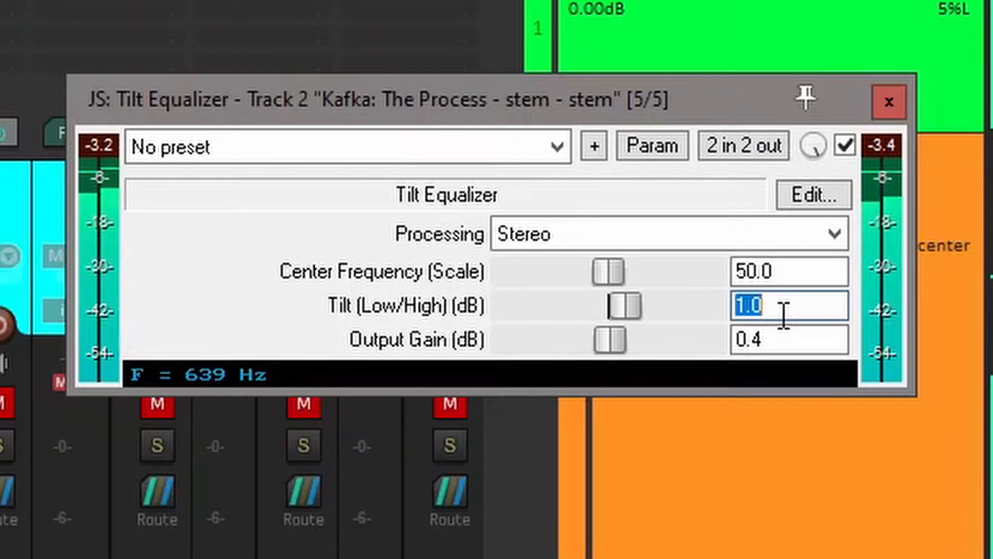
{"action": "type", "text": "0.5"}
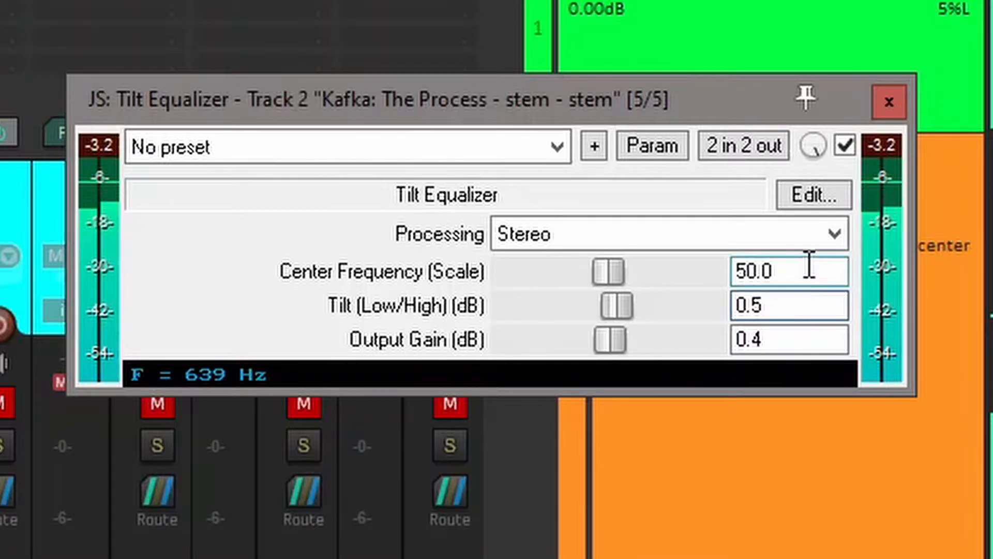
{"action": "left_click", "coordinate": [845, 147]}
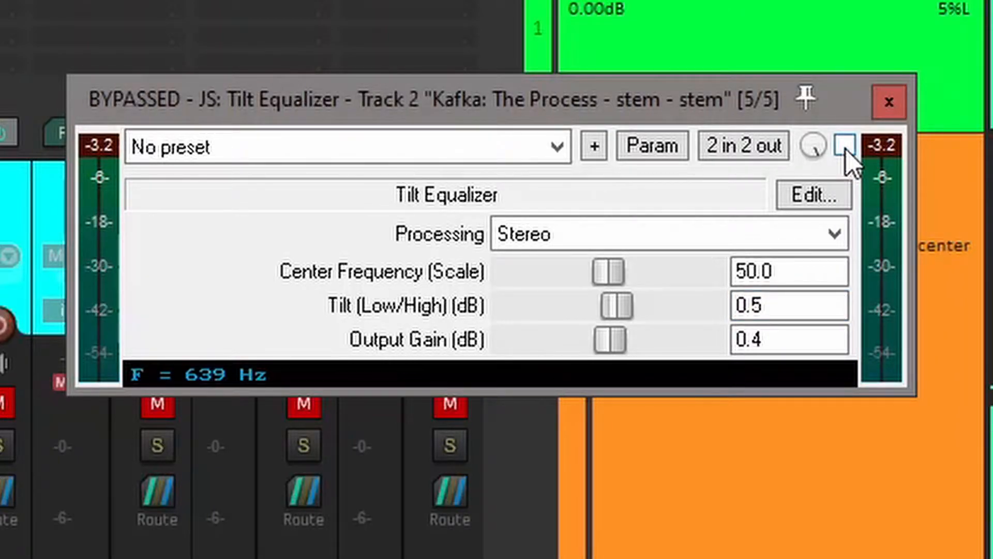
{"action": "left_click", "coordinate": [845, 147]}
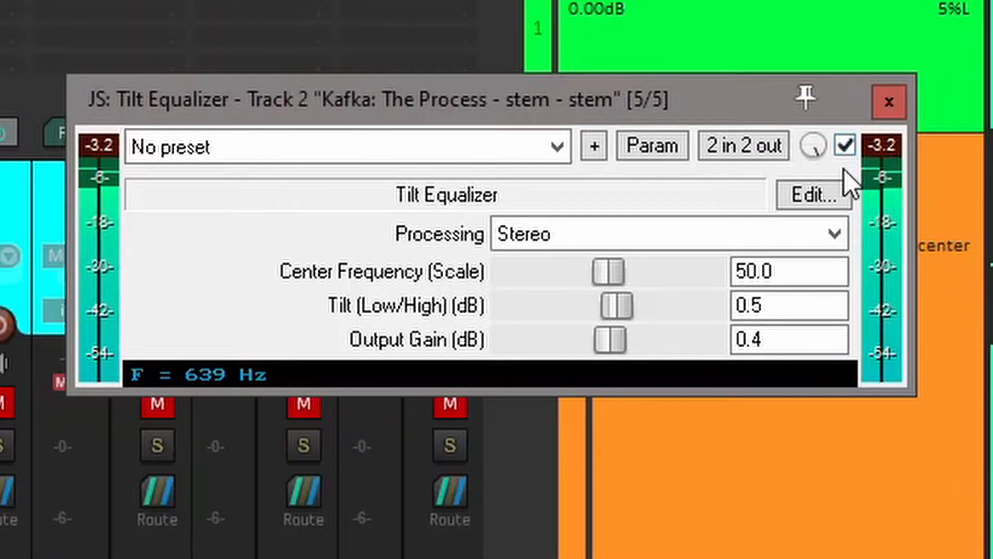
Try a tilt of 0.6 dB and reset the tilt and output gain to 0.0.
{"action": "left_click", "coordinate": [818, 300]}
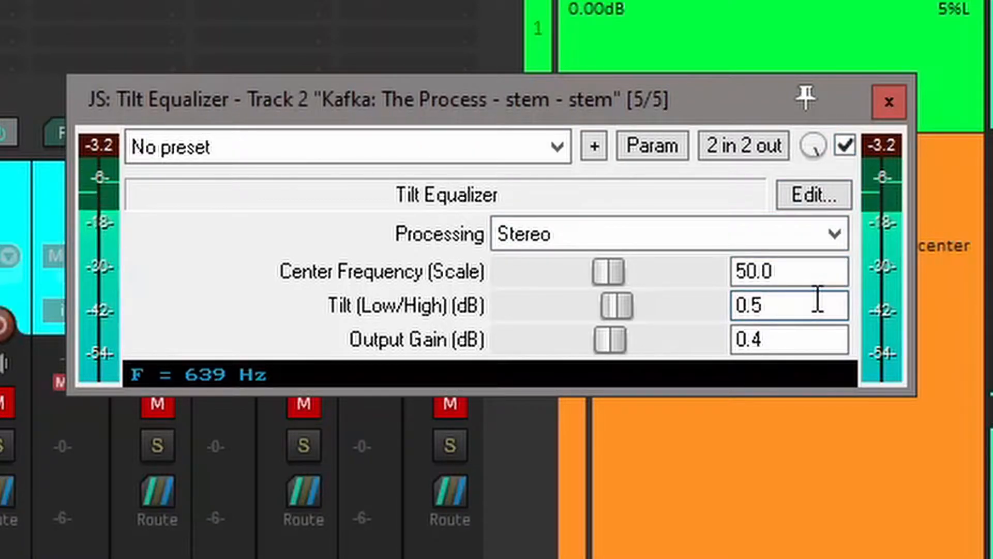
{"action": "key", "text": "BackSpace"}
{"action": "type", "text": "6"}
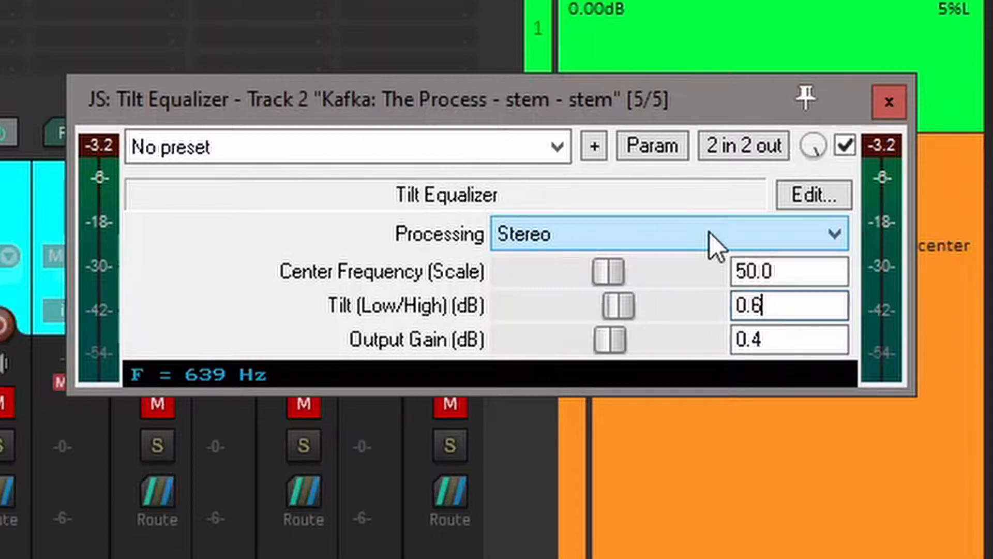
{"action": "double_click", "coordinate": [616, 302]}
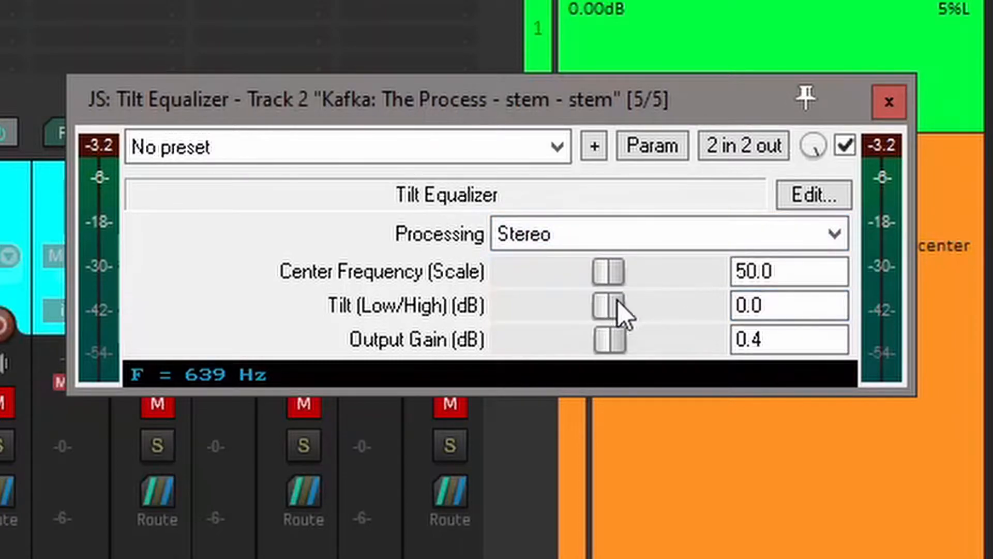
{"action": "double_click", "coordinate": [623, 342]}
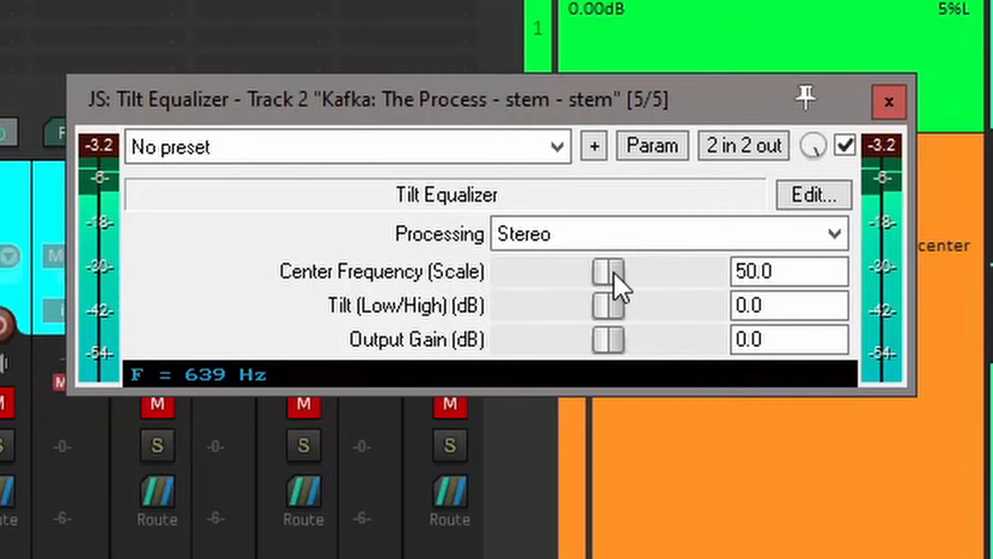
Try a center frequency scale of 11.5 and 73.0 with a tilt of 2.85 dB, lowering the tilt to 2.6 dB.
{"action": "left_click_drag", "start_coordinate": [614, 275], "coordinate": [537, 292]}
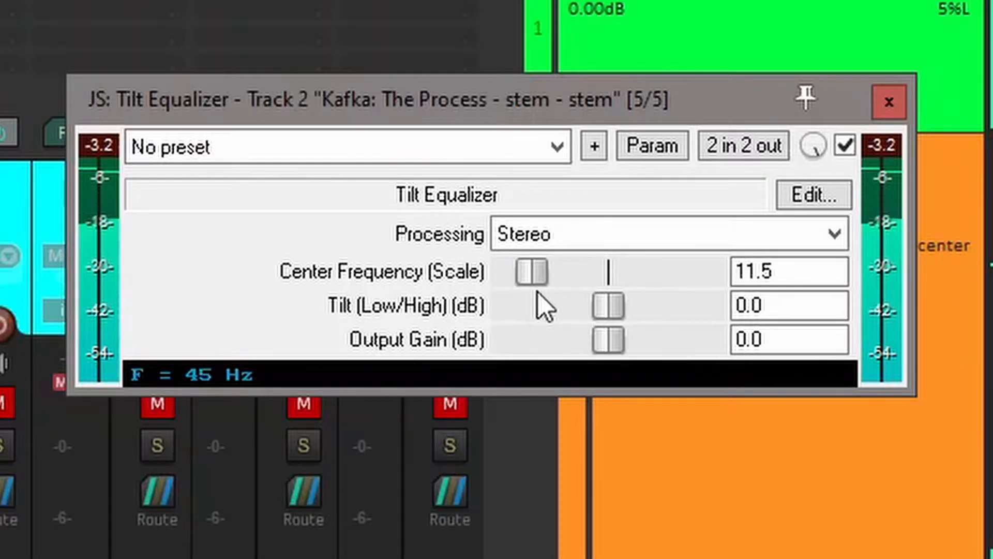
{"action": "left_click_drag", "start_coordinate": [603, 308], "coordinate": [648, 299]}
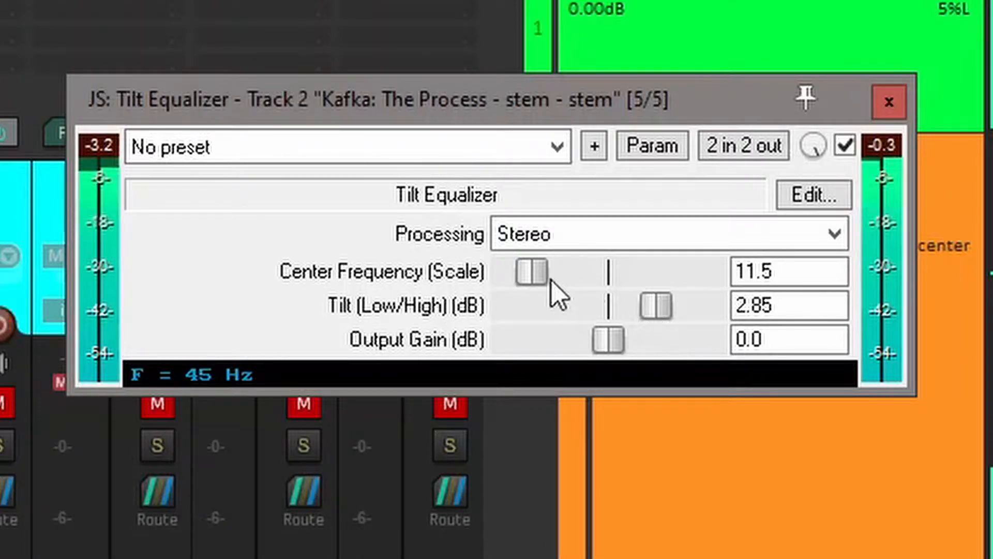
{"action": "left_click_drag", "start_coordinate": [541, 277], "coordinate": [663, 274]}
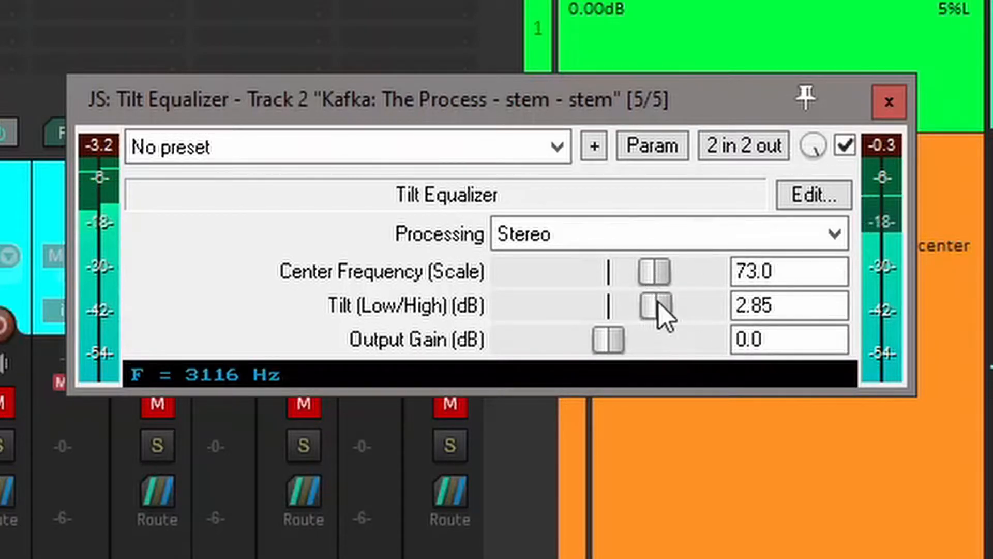
{"action": "mouse_move", "coordinate": [659, 307]}
{"action": "left_mouse_down"}
{"action": "mouse_move", "coordinate": [624, 305]}
{"action": "mouse_move", "coordinate": [672, 305]}
{"action": "mouse_move", "coordinate": [593, 305]}
{"action": "mouse_move", "coordinate": [660, 305]}
{"action": "left_mouse_up"}
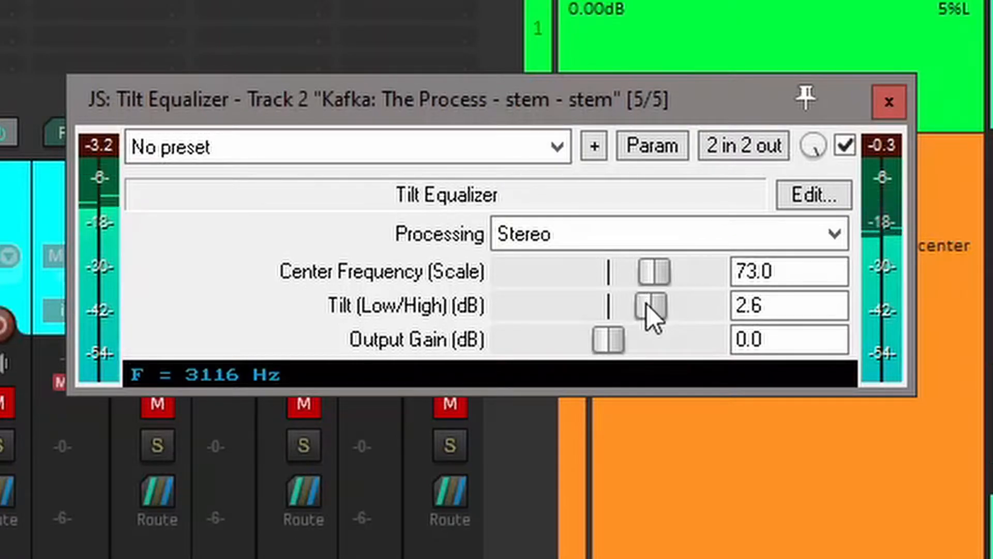
Set the tilt to 4.1 dB and lower the center frequency scale to 65.25.
{"action": "left_click_drag", "start_coordinate": [646, 307], "coordinate": [672, 293]}
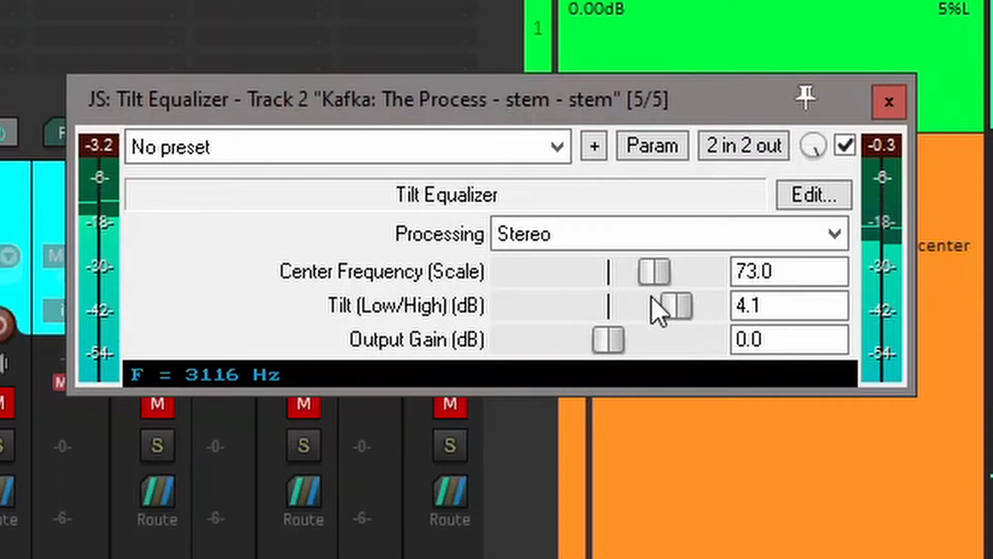
{"action": "left_click_drag", "start_coordinate": [661, 282], "coordinate": [655, 272]}
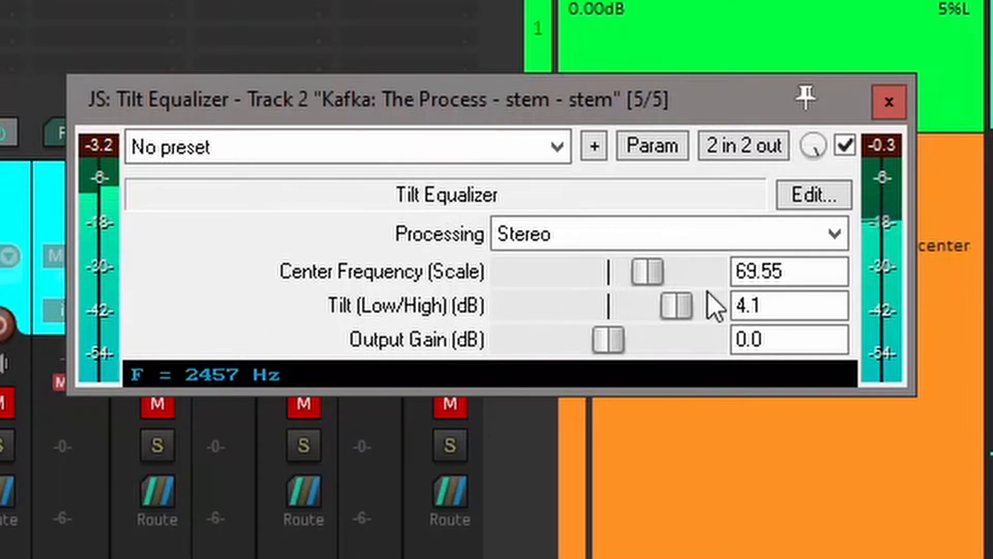
{"action": "left_click_drag", "start_coordinate": [649, 280], "coordinate": [640, 281]}
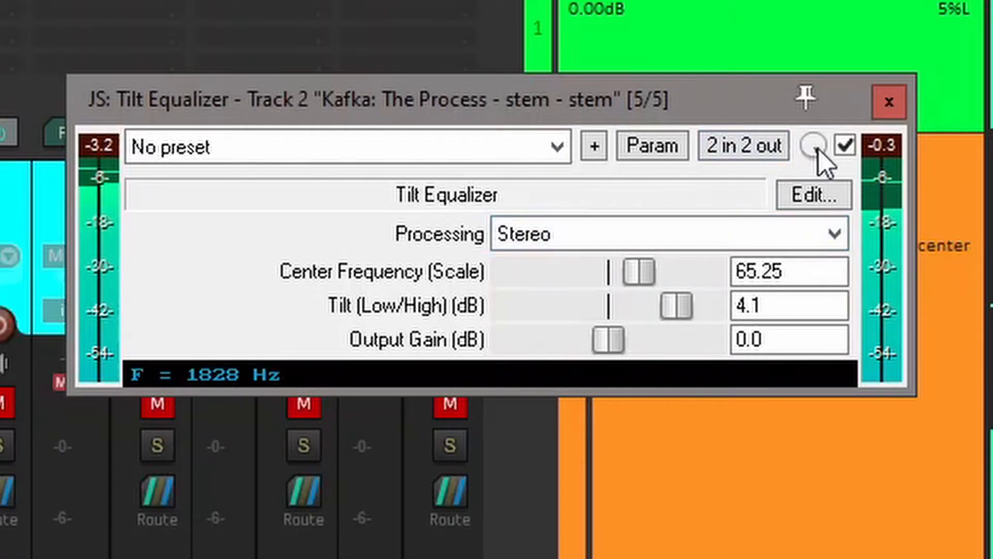
Try the wet mix at 60% and at 34%, comparing each with the tilt equalizer bypassed.
{"action": "left_click_drag", "start_coordinate": [817, 150], "coordinate": [817, 156]}
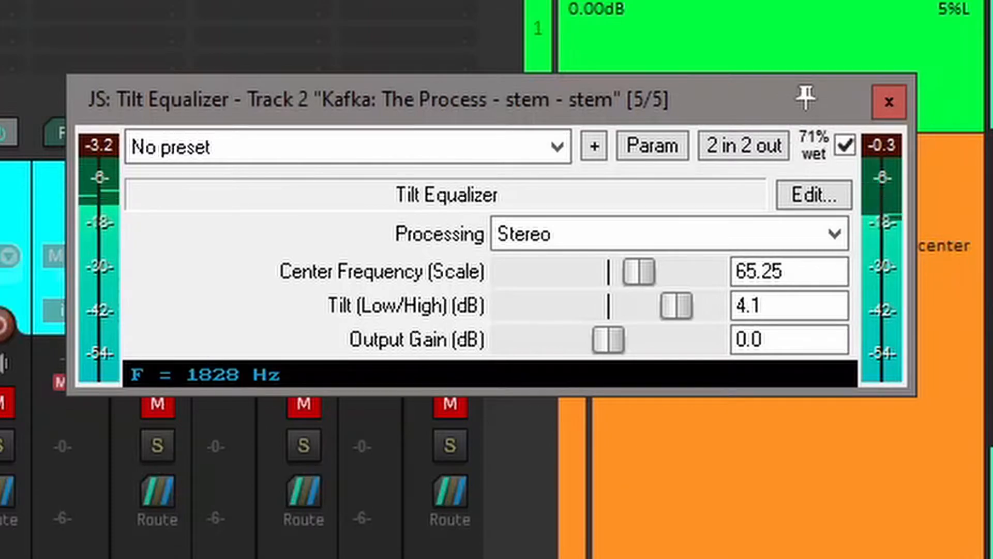
{"action": "left_click_drag", "start_coordinate": [817, 157], "coordinate": [823, 154]}
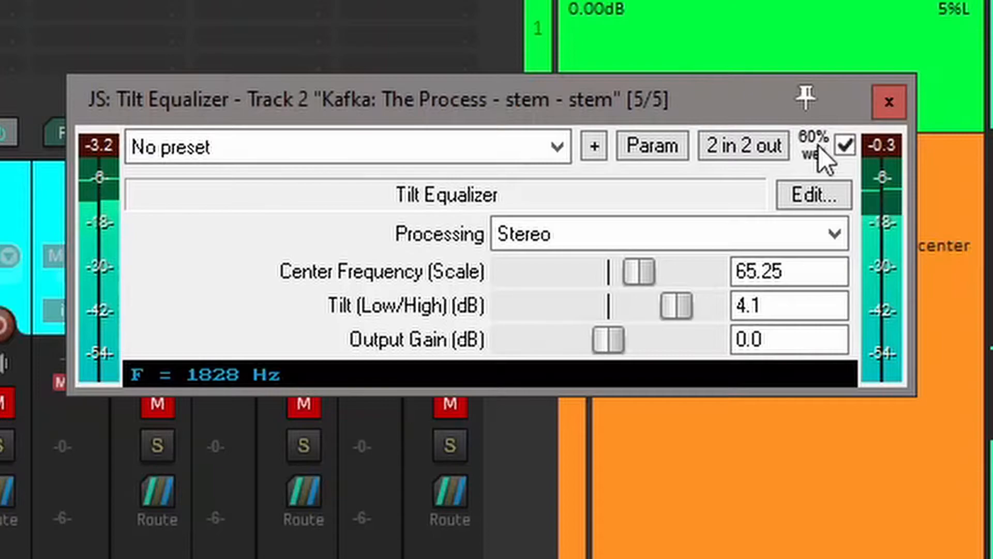
{"action": "left_click", "coordinate": [846, 146]}
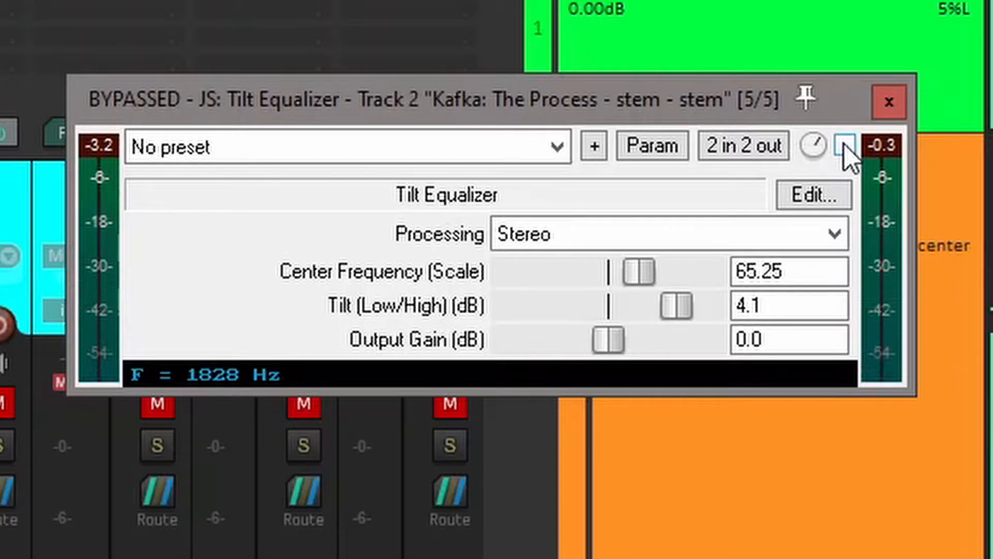
{"action": "left_click", "coordinate": [845, 146]}
{"action": "left_click_drag", "start_coordinate": [813, 146], "coordinate": [814, 164]}
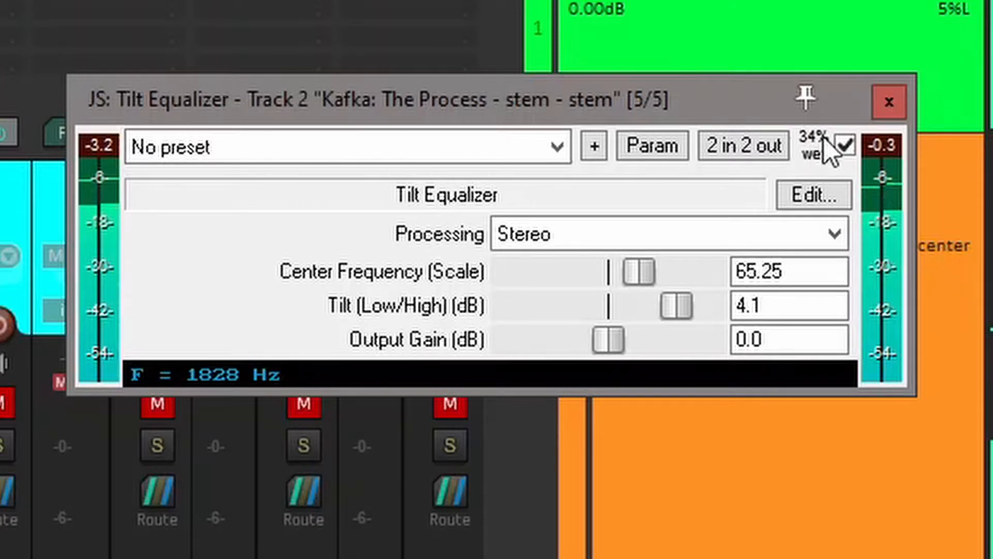
{"action": "left_click", "coordinate": [844, 146]}
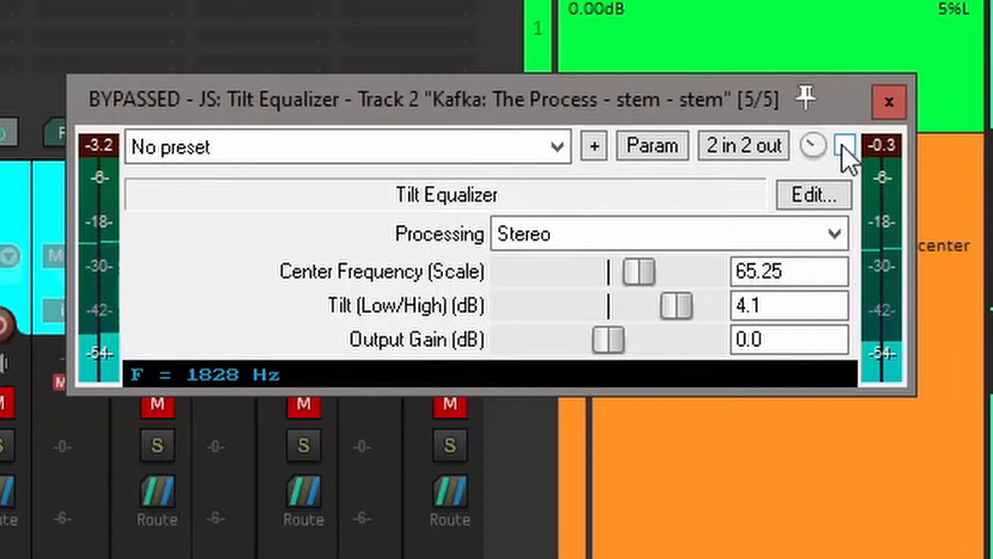
{"action": "left_click", "coordinate": [845, 146]}
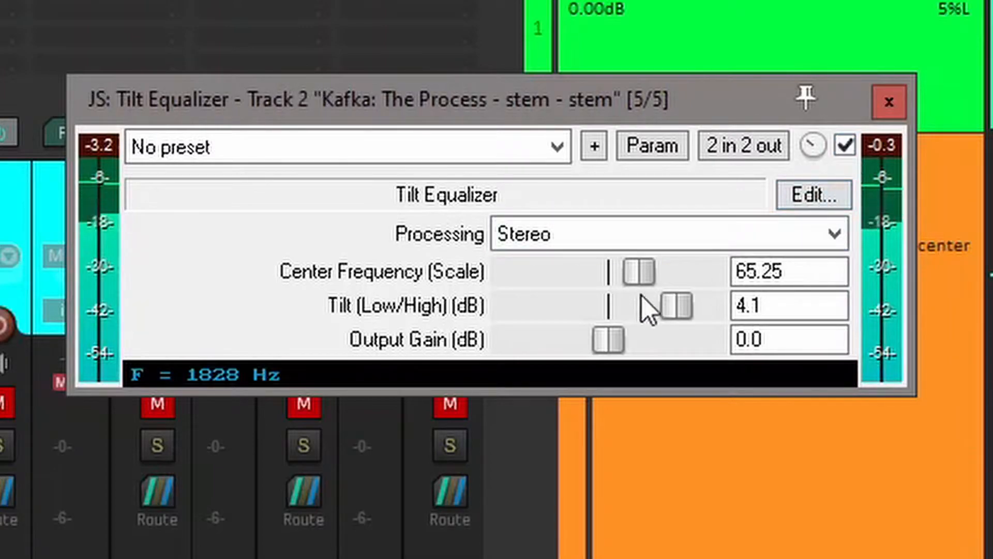
Set the tilt to 4.8 dB and the wet mix to 37%, compare with the equalizer bypassed, and close its window.
{"action": "left_click_drag", "start_coordinate": [691, 313], "coordinate": [700, 306]}
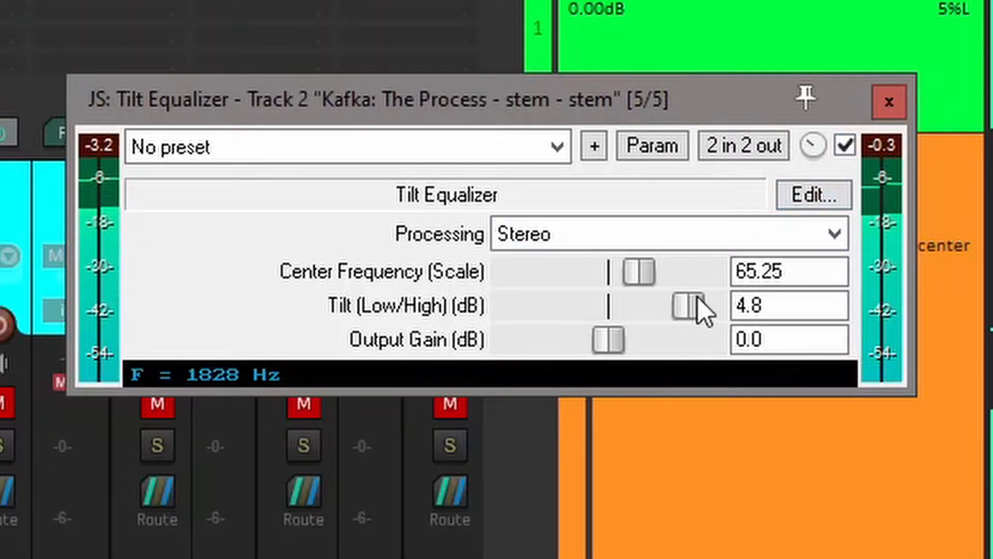
{"action": "left_click", "coordinate": [847, 148]}
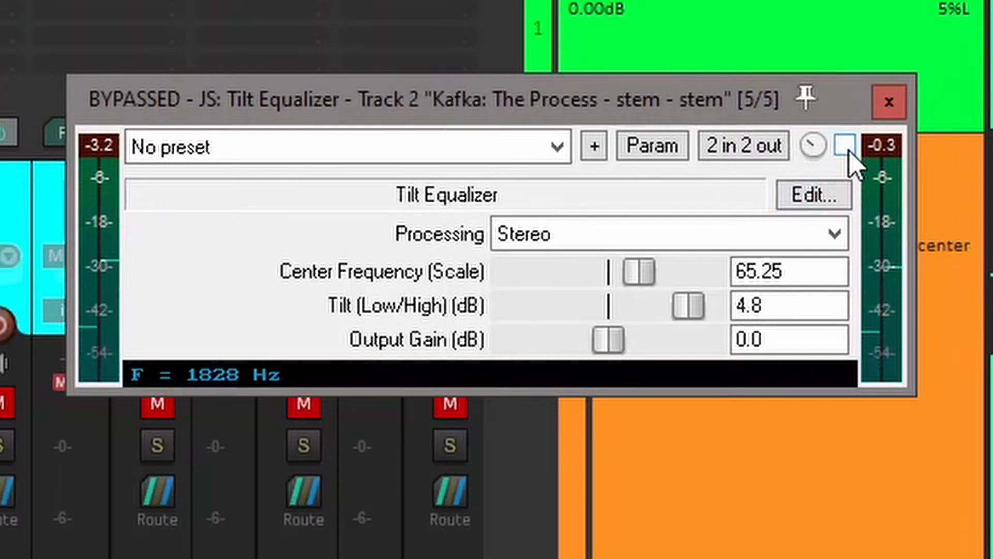
{"action": "left_click", "coordinate": [846, 147]}
{"action": "left_click_drag", "start_coordinate": [815, 149], "coordinate": [815, 142]}
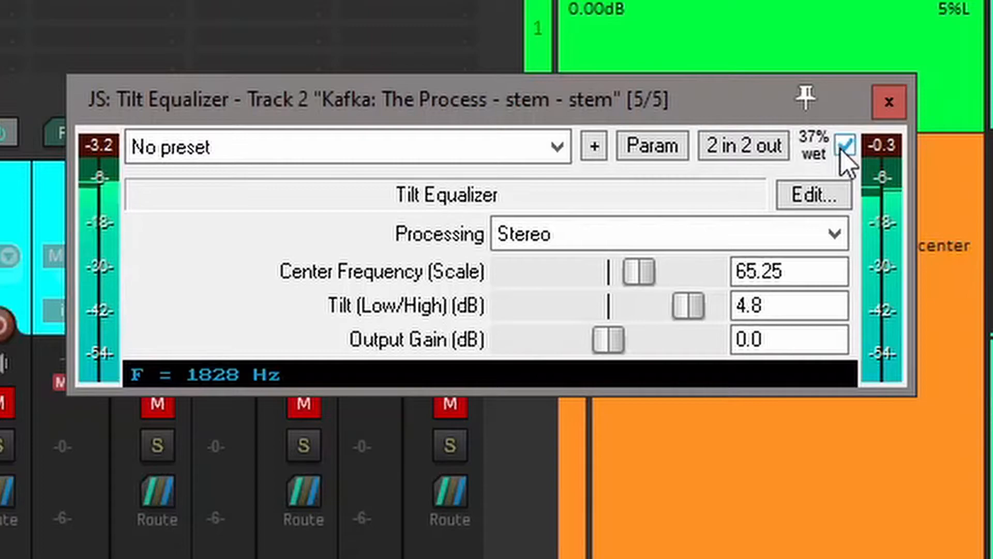
{"action": "left_click", "coordinate": [842, 149]}
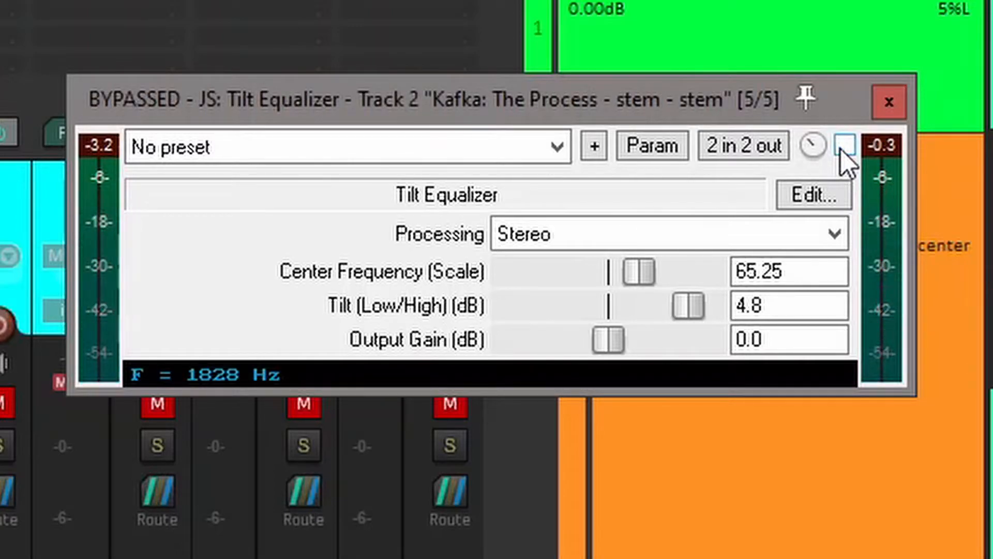
{"action": "left_click", "coordinate": [842, 149]}
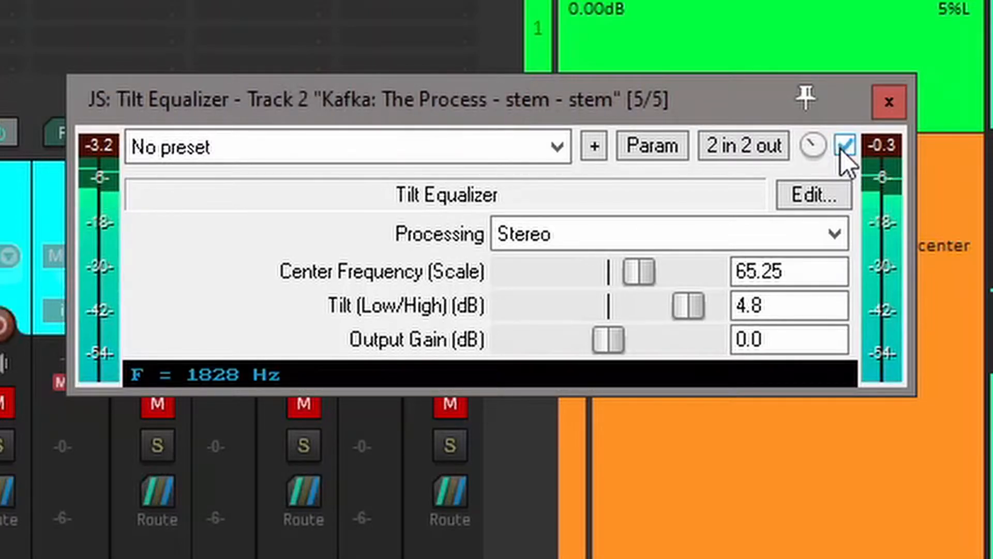
{"action": "left_click", "coordinate": [844, 148]}
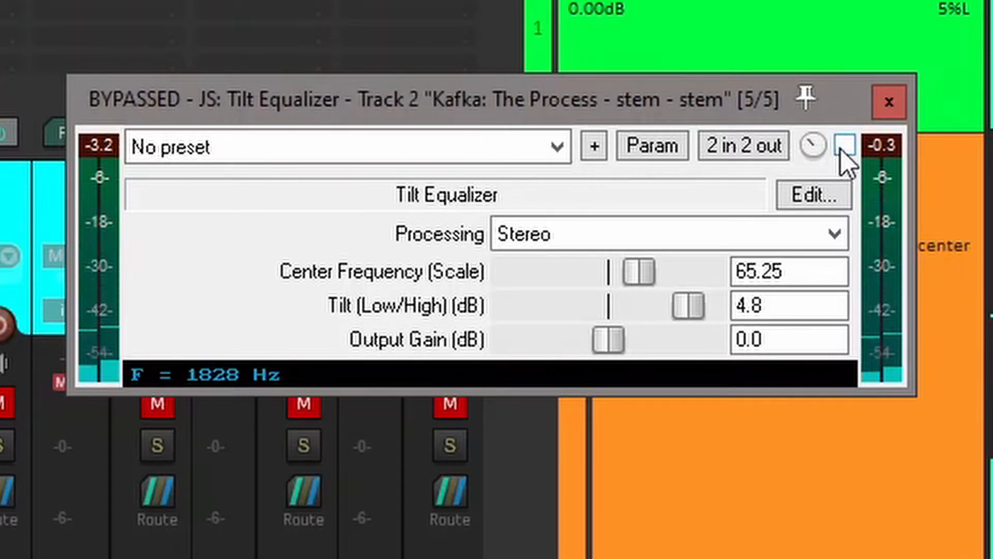
{"action": "left_click", "coordinate": [844, 147]}
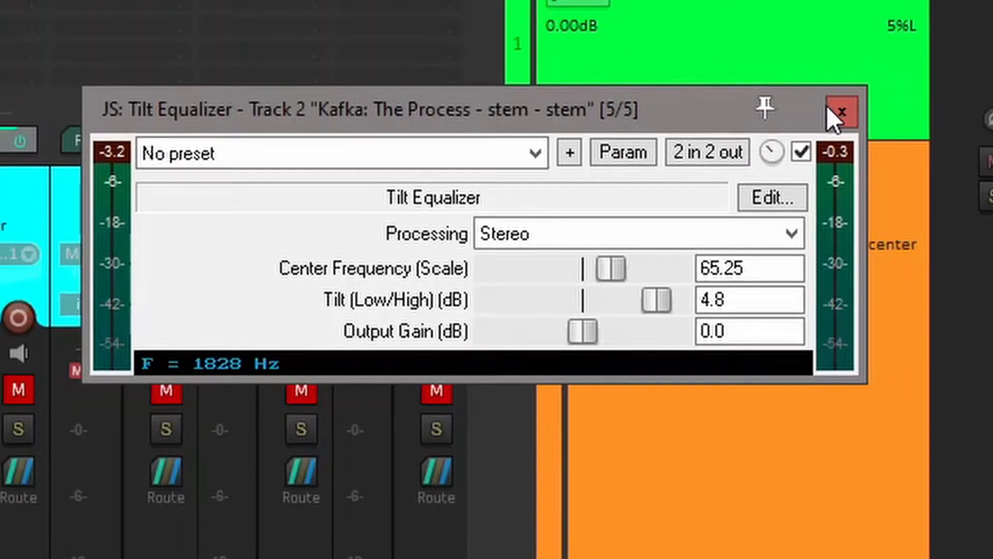
{"action": "left_click", "coordinate": [830, 108]}
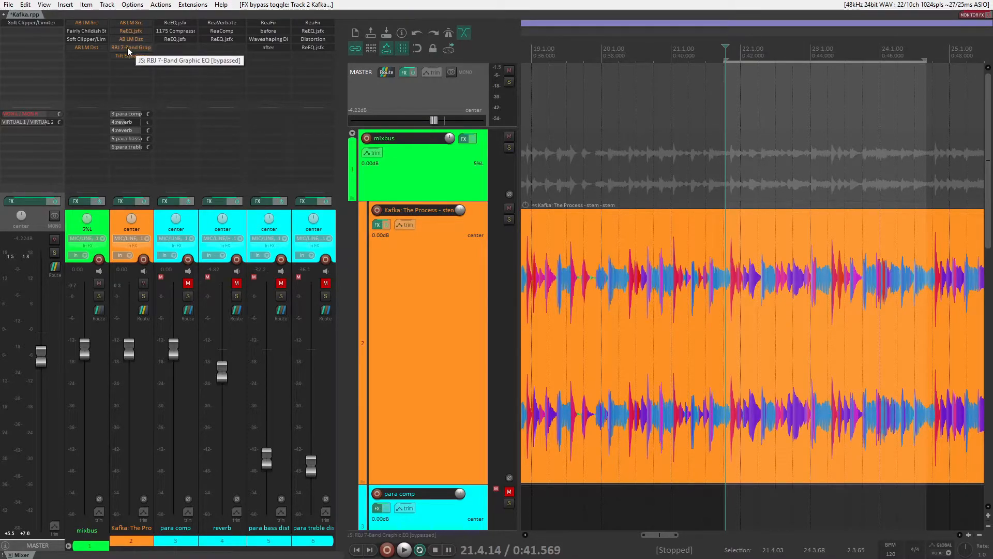
Enable and open the RBJ 7-Band Graphic EQ on the Kafka stem track and start playback.
{"action": "left_click", "coordinate": [128, 47], "text": "shift"}
{"action": "double_click", "coordinate": [128, 48]}
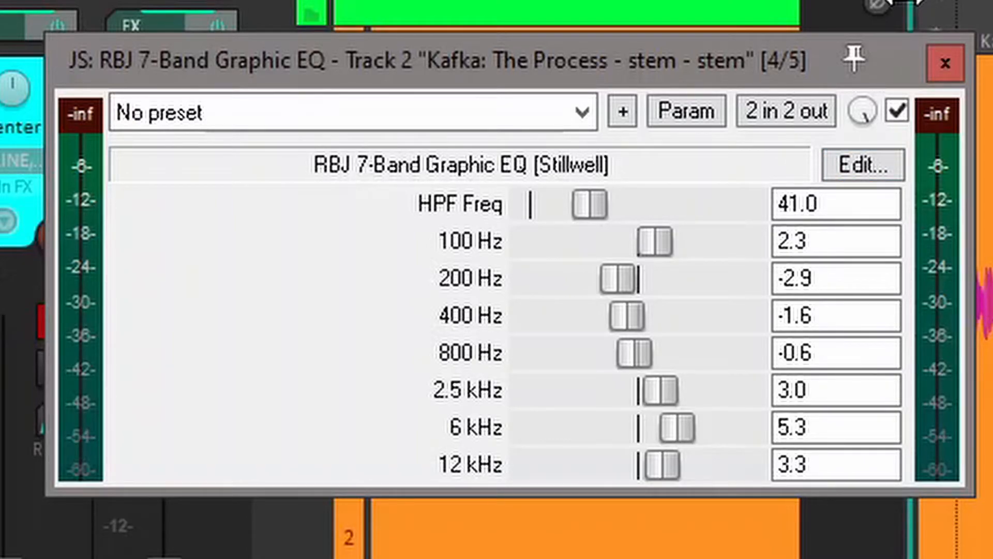
{"action": "key", "text": "space"}
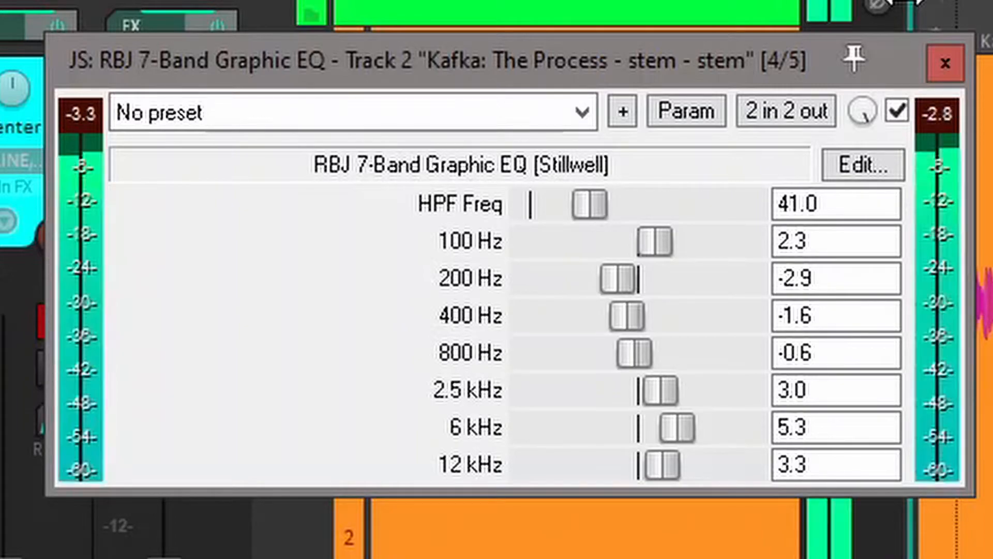
Compare the mix with the graphic EQ bypassed and re-enabled, and stop playback.
{"action": "left_click", "coordinate": [898, 110]}
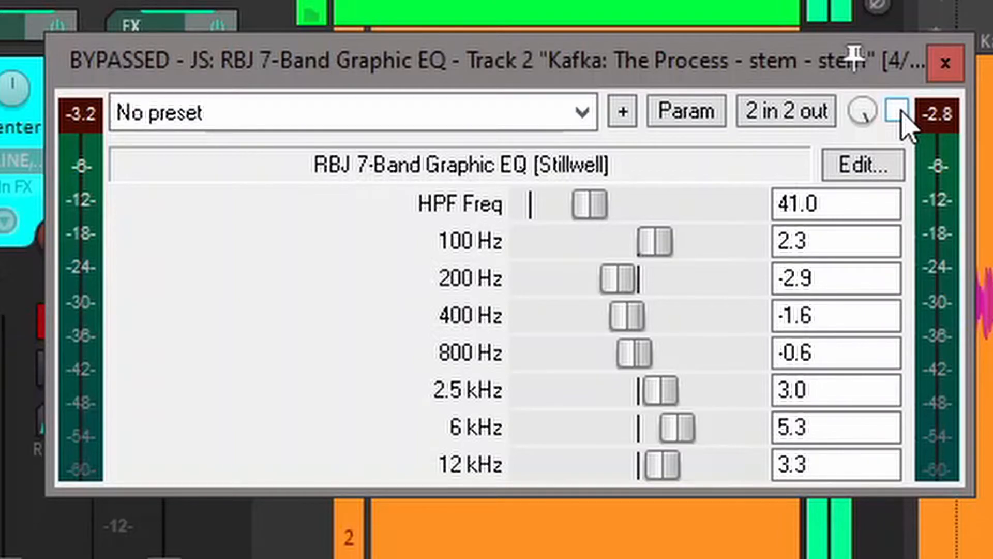
{"action": "left_click", "coordinate": [897, 110]}
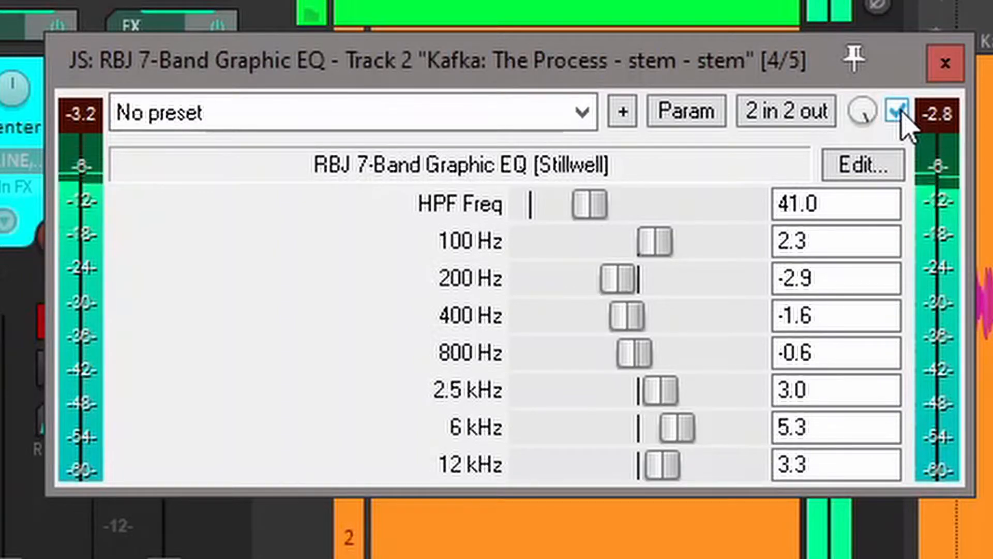
{"action": "left_click", "coordinate": [898, 110]}
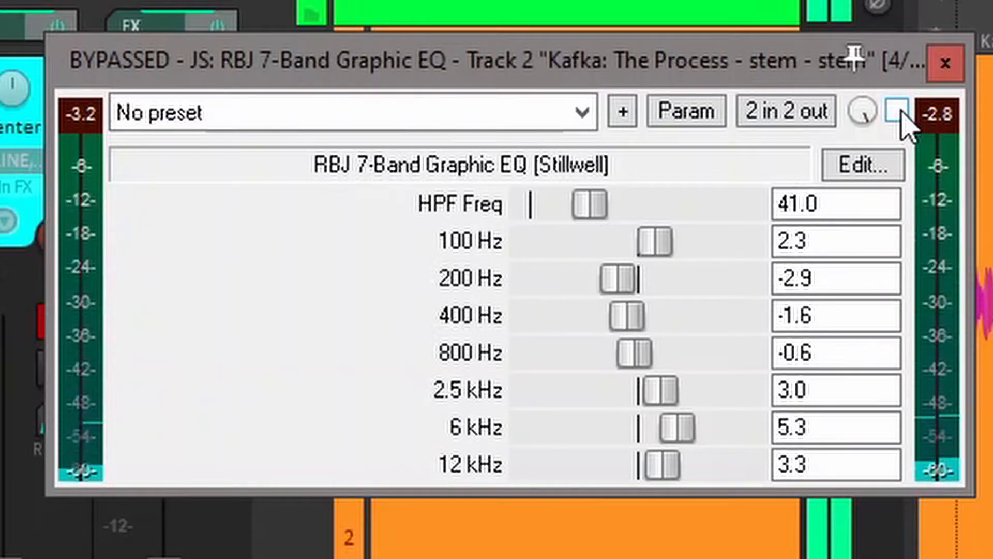
{"action": "left_click", "coordinate": [898, 110]}
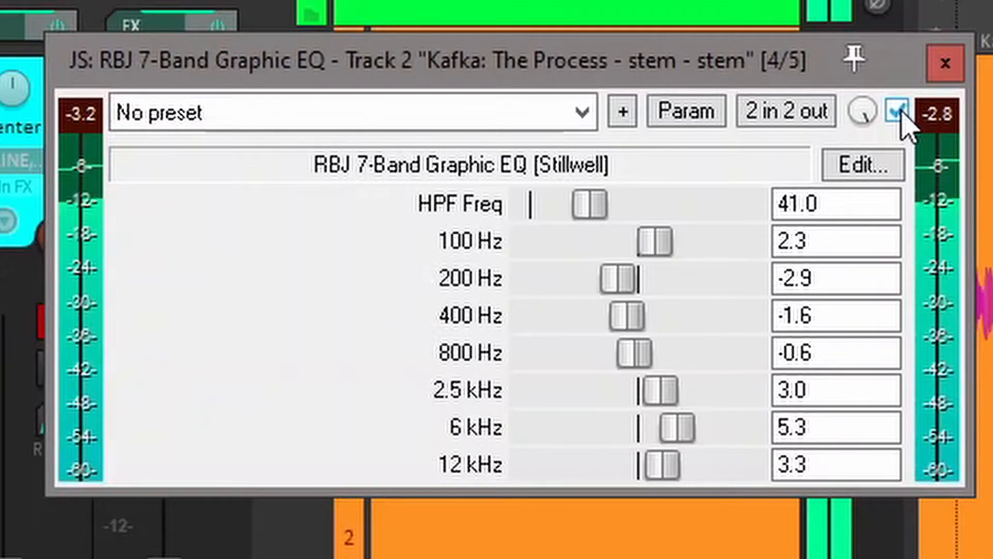
{"action": "key", "text": "space"}
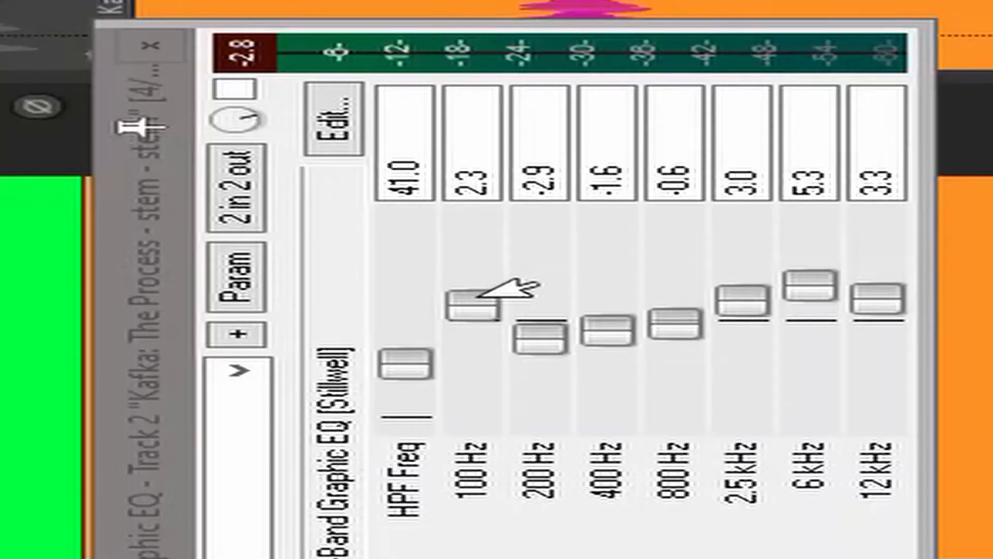
Set the graphic EQ's 100 Hz band to 1.7 and its 200 Hz band to -1.2.
{"action": "left_click_drag", "start_coordinate": [666, 248], "coordinate": [572, 249]}
{"action": "left_click_drag", "start_coordinate": [462, 378], "coordinate": [457, 300]}
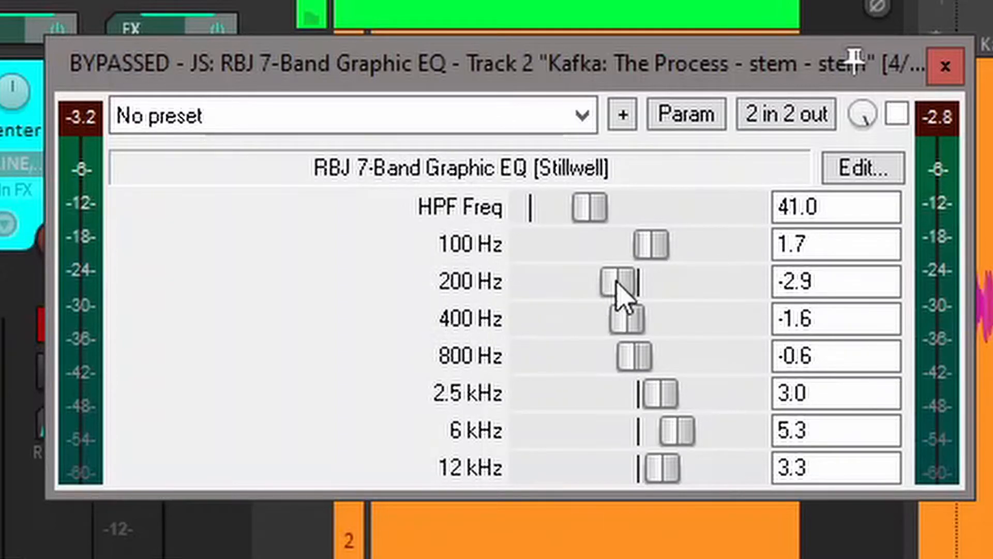
{"action": "mouse_move", "coordinate": [621, 282]}
{"action": "left_mouse_down"}
{"action": "mouse_move", "coordinate": [659, 281]}
{"action": "mouse_move", "coordinate": [612, 289]}
{"action": "mouse_move", "coordinate": [659, 284]}
{"action": "mouse_move", "coordinate": [621, 289]}
{"action": "left_mouse_up"}
{"action": "mouse_move", "coordinate": [626, 283]}
{"action": "left_mouse_down"}
{"action": "mouse_move", "coordinate": [661, 284]}
{"action": "mouse_move", "coordinate": [603, 284]}
{"action": "mouse_move", "coordinate": [635, 291]}
{"action": "left_mouse_up"}
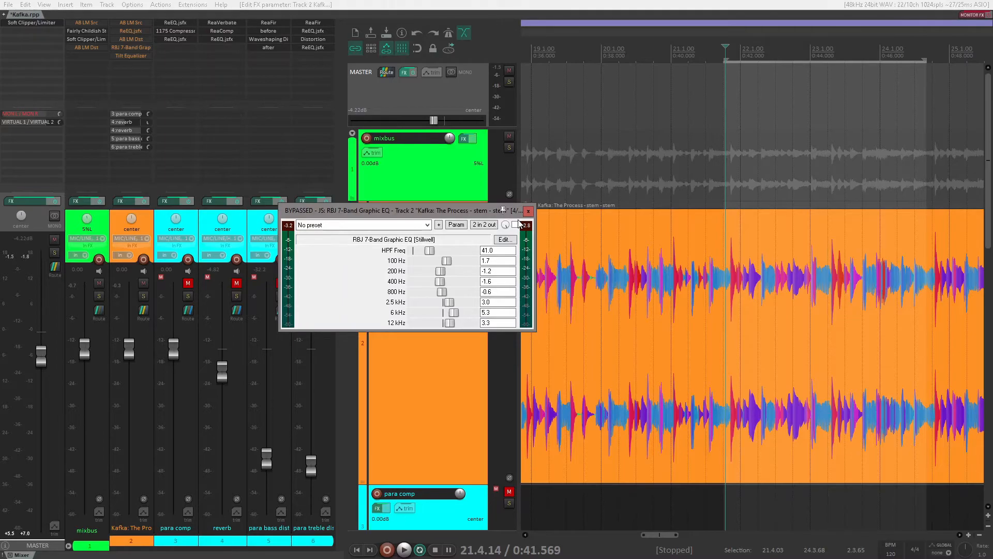
Examine the ReEQ curve on the Kafka stem track, and close both equalizer windows.
{"action": "left_click", "coordinate": [137, 32]}
{"action": "mouse_move", "coordinate": [563, 210]}
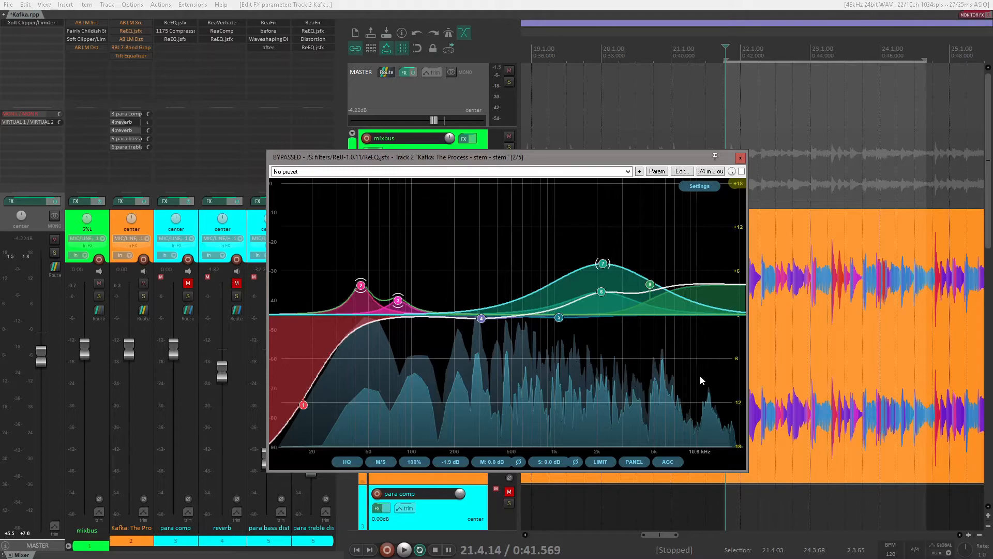
{"action": "left_click", "coordinate": [740, 160]}
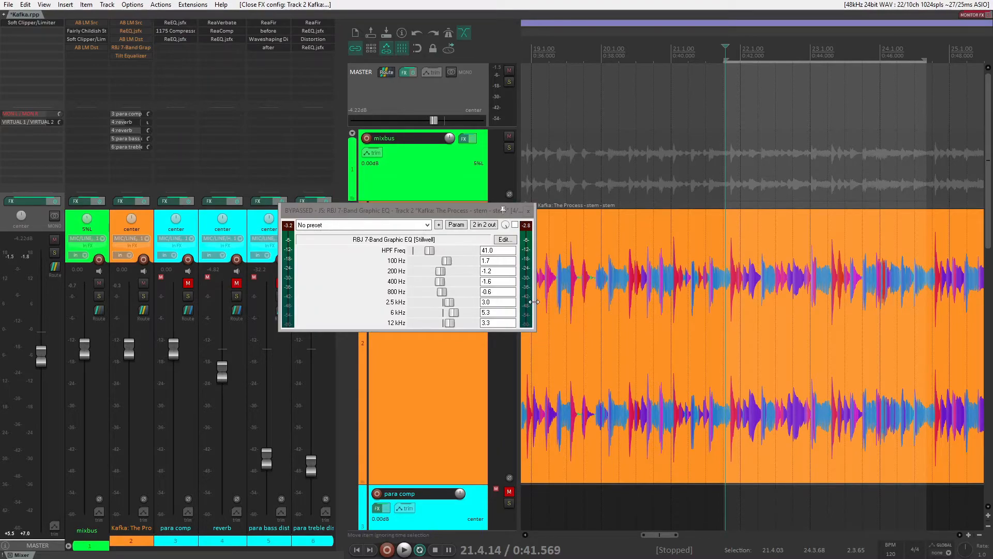
{"action": "left_click", "coordinate": [527, 213]}
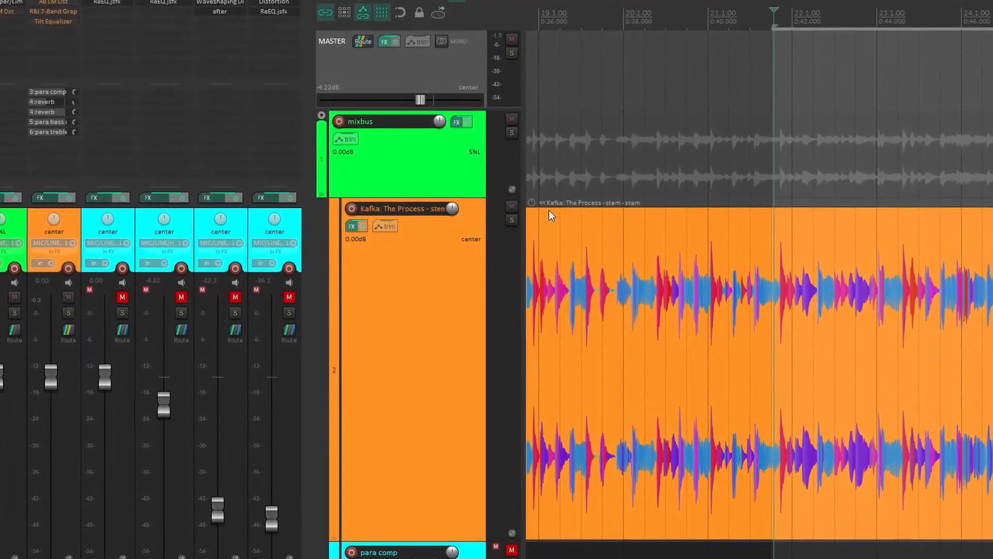
Switch to PluginDoctor and show the interface of the loaded reajs plugin.
{"action": "key", "text": "alt+Tab"}
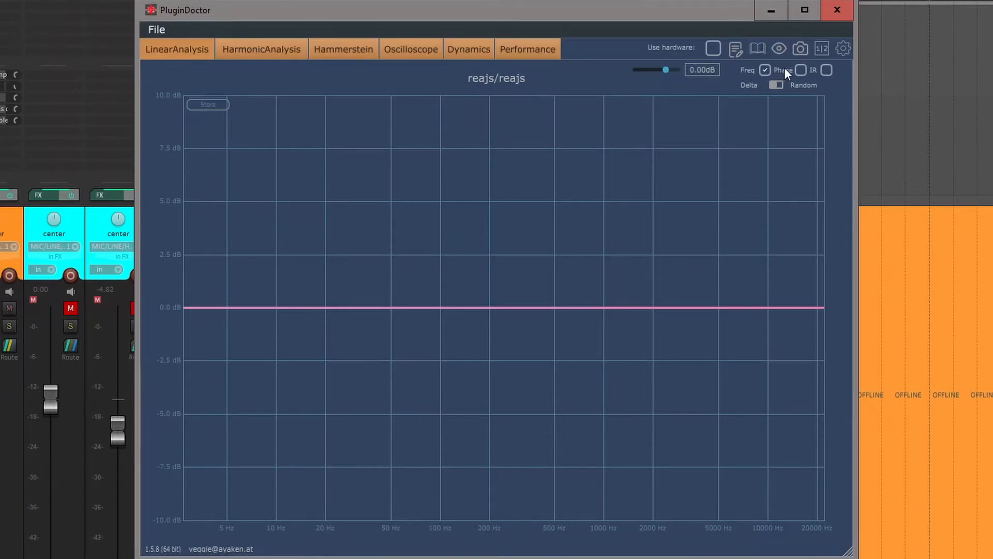
{"action": "left_click", "coordinate": [780, 48]}
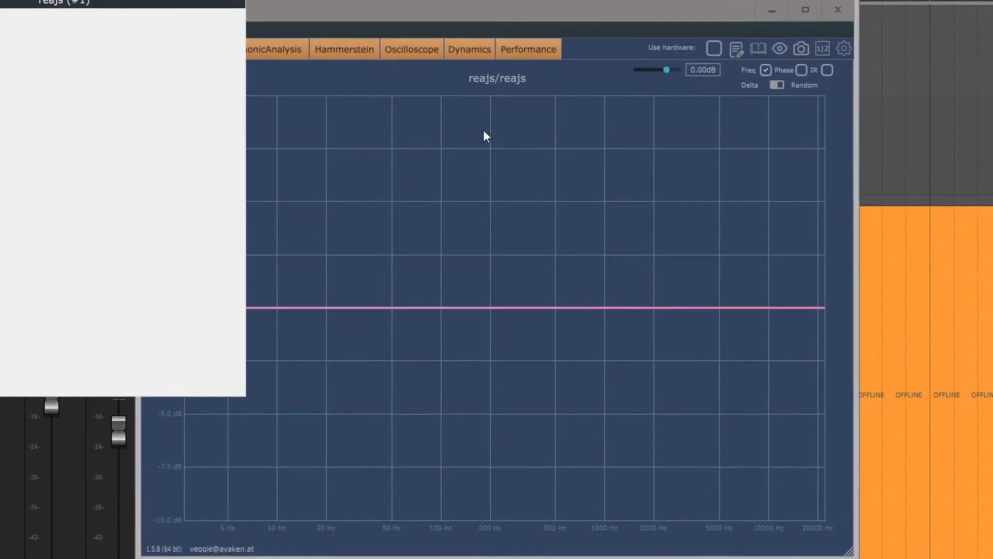
Arrange the graphic EQ and Tilt Equalizer windows beside the PluginDoctor analysis graph so that the controls and the curve are both visible.
{"action": "left_click_drag", "start_coordinate": [133, 75], "coordinate": [58, 174]}
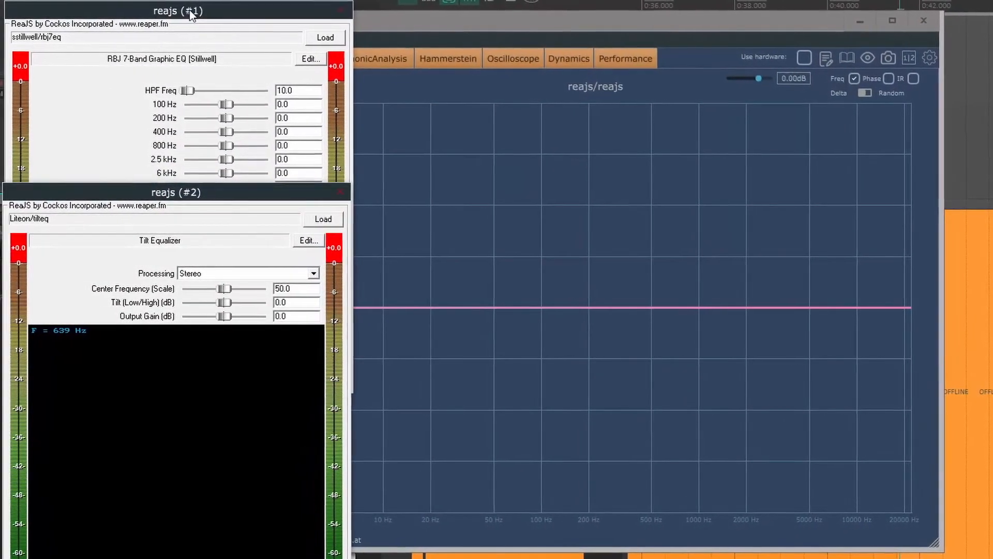
{"action": "left_click_drag", "start_coordinate": [161, 8], "coordinate": [159, 54]}
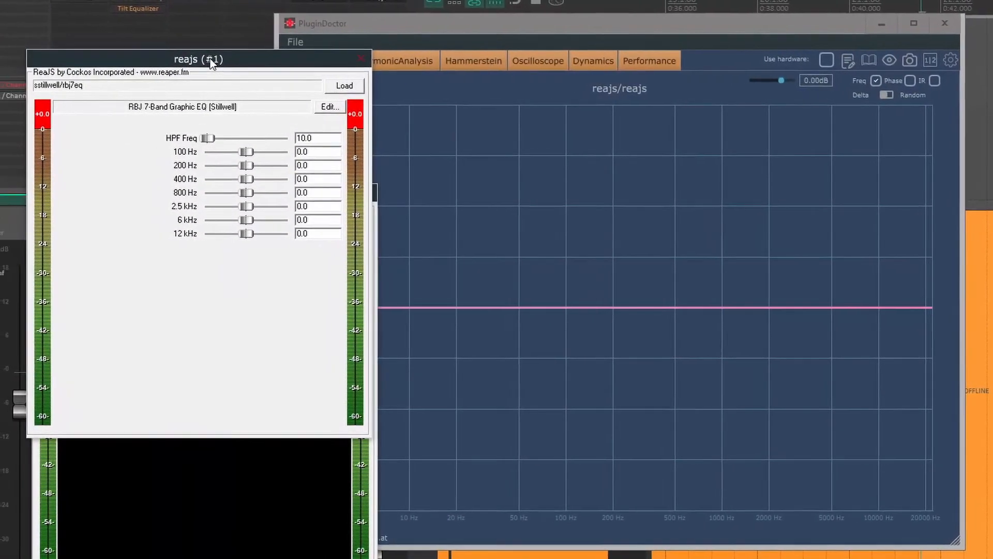
{"action": "left_click_drag", "start_coordinate": [498, 26], "coordinate": [625, 32]}
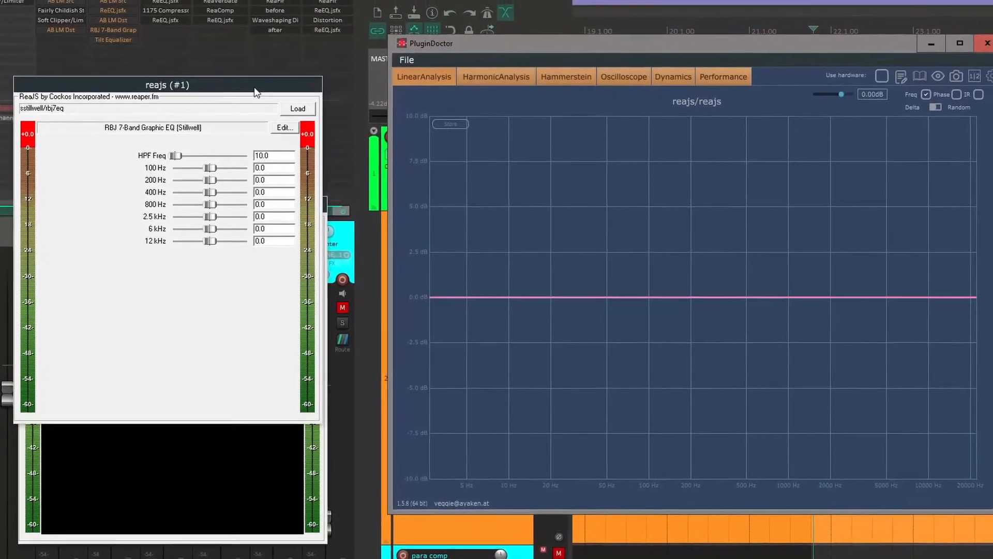
{"action": "left_click", "coordinate": [249, 76]}
{"action": "left_click_drag", "start_coordinate": [216, 93], "coordinate": [273, 79]}
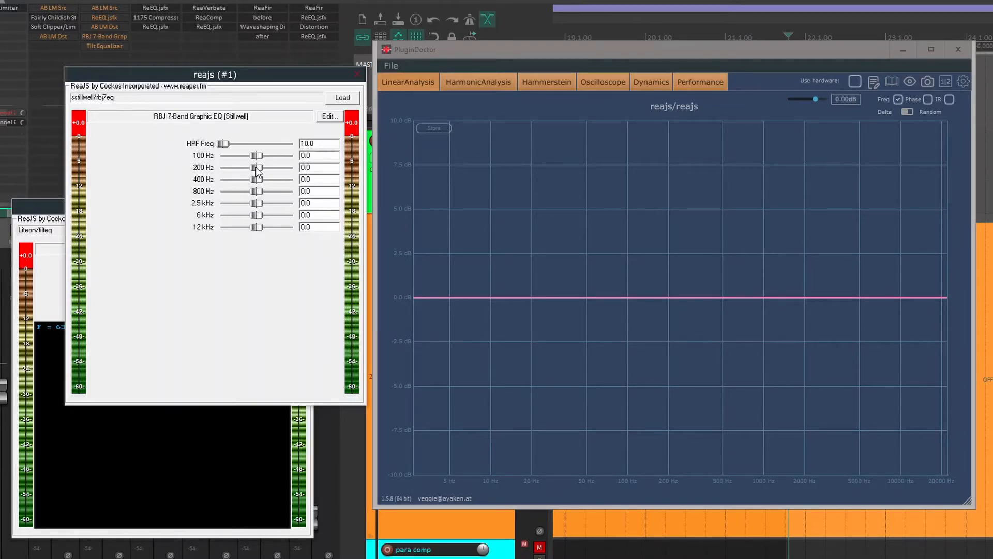
Set the graphic EQ's 100 Hz and 200 Hz bands to 2.5 each to plot their combined boost.
{"action": "left_click_drag", "start_coordinate": [300, 156], "coordinate": [296, 162]}
{"action": "type", "text": "2.5"}
{"action": "left_click", "coordinate": [322, 166]}
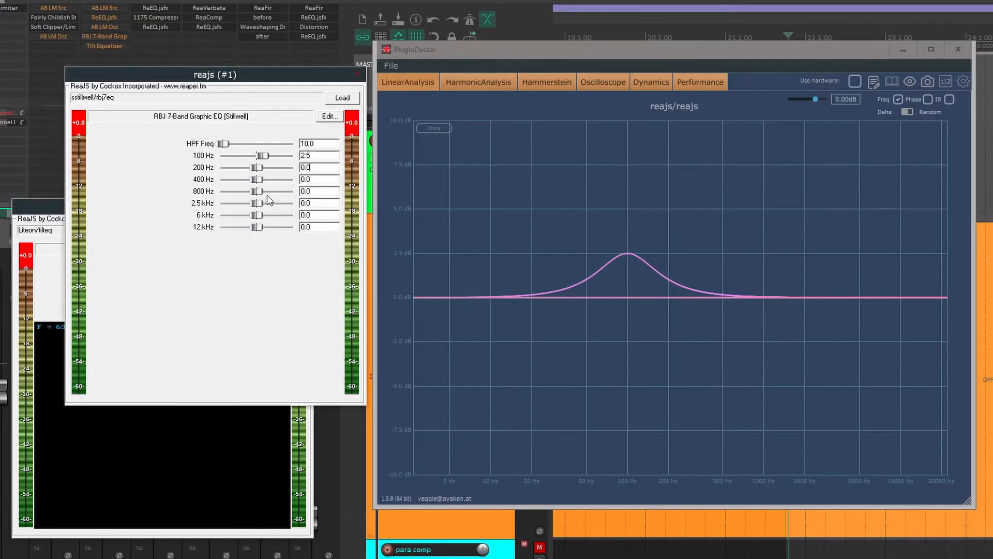
{"action": "double_click", "coordinate": [314, 167]}
{"action": "type", "text": "2.5"}
{"action": "left_click", "coordinate": [325, 178]}
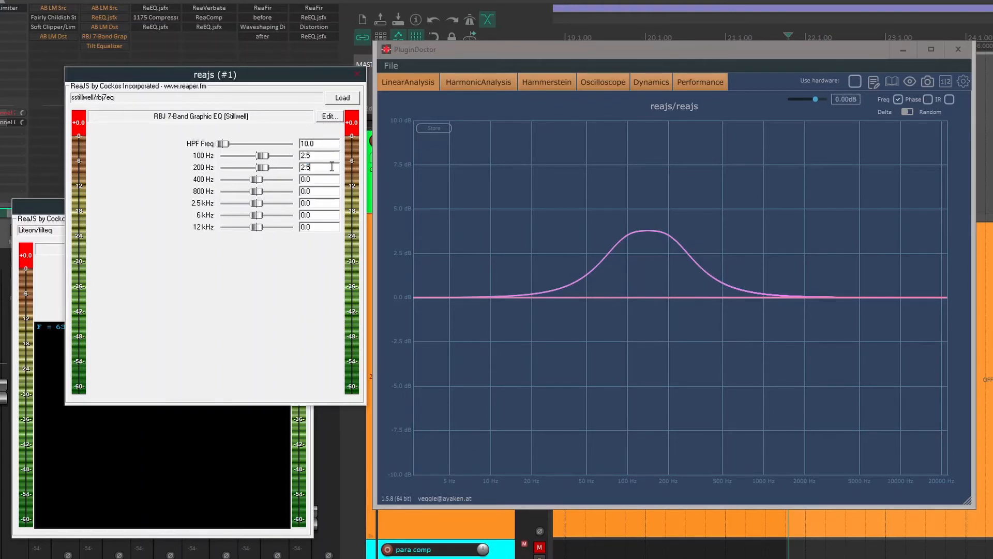
Reset the graphic EQ's 100 Hz and 200 Hz bands to 0 and close its window.
{"action": "left_click_drag", "start_coordinate": [57, 204], "coordinate": [92, 197]}
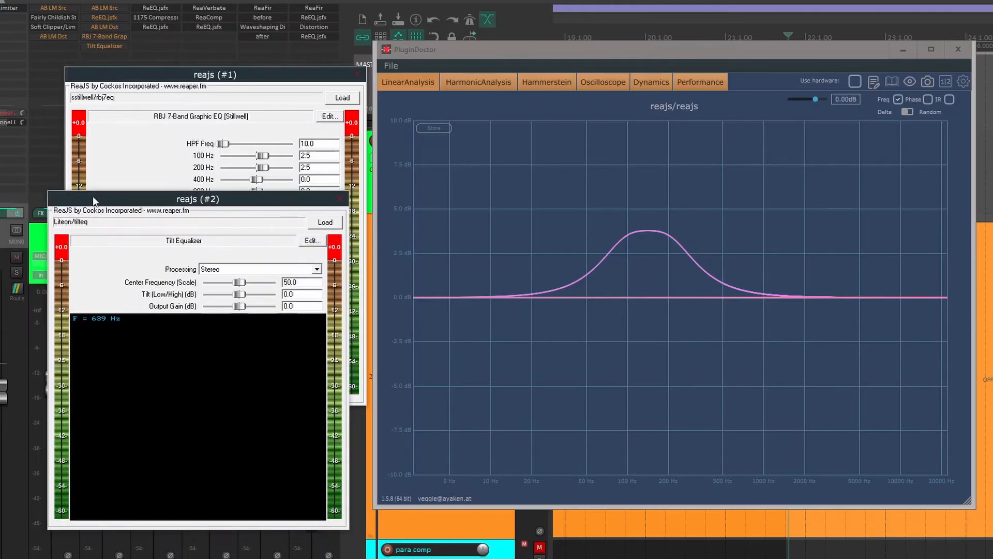
{"action": "left_click", "coordinate": [332, 157]}
{"action": "type", "text": "0"}
{"action": "left_click", "coordinate": [333, 168]}
{"action": "type", "text": "0"}
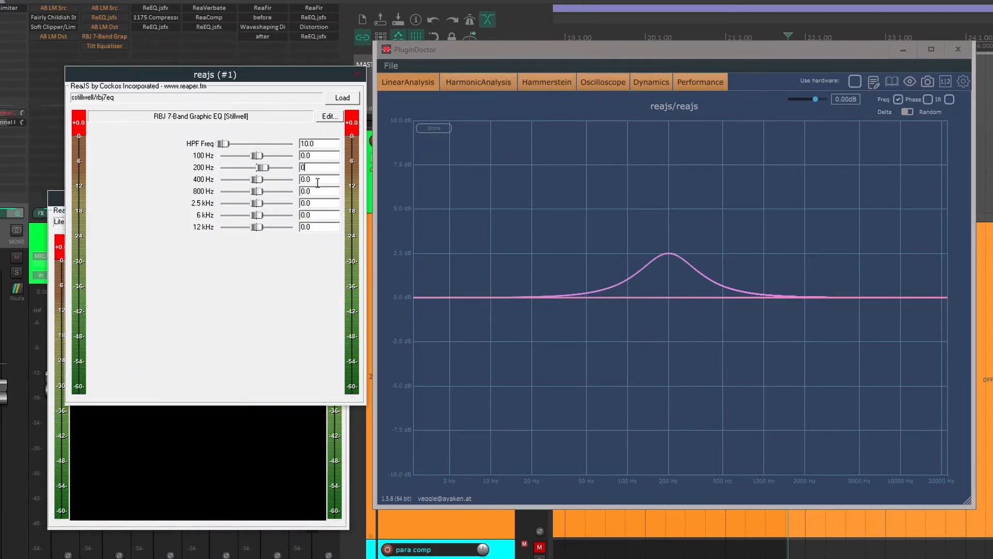
{"action": "left_click", "coordinate": [357, 74]}
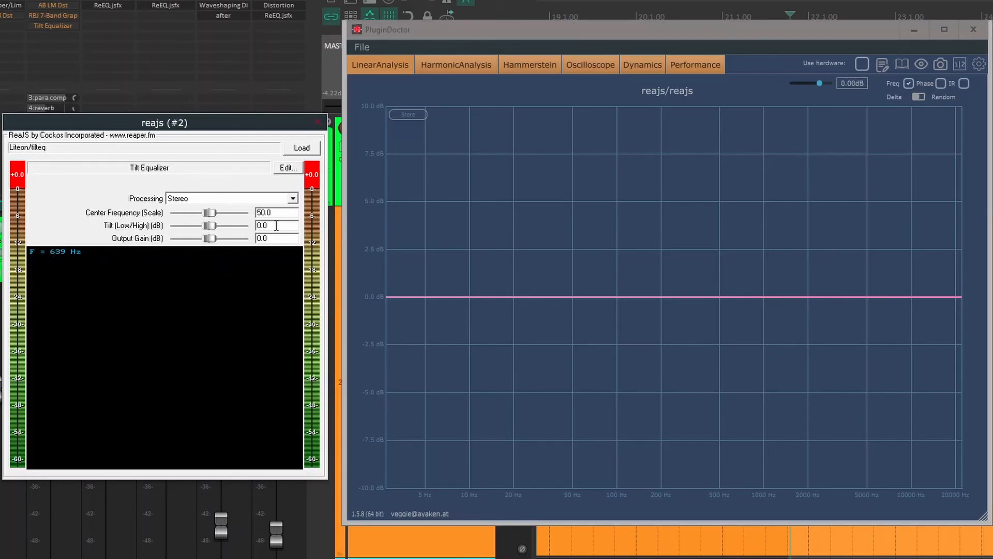
Set the Tilt Equalizer's center frequency scale to 46.7, its tilt to -1.75 dB and its output gain to 2.8 dB.
{"action": "left_click_drag", "start_coordinate": [209, 212], "coordinate": [206, 211]}
{"action": "double_click", "coordinate": [291, 213]}
{"action": "type", "text": "47"}
{"action": "left_click", "coordinate": [279, 223]}
{"action": "double_click", "coordinate": [280, 212]}
{"action": "type", "text": "46.7"}
{"action": "left_click", "coordinate": [290, 224]}
{"action": "mouse_move", "coordinate": [210, 228]}
{"action": "left_mouse_down"}
{"action": "mouse_move", "coordinate": [237, 229]}
{"action": "mouse_move", "coordinate": [194, 232]}
{"action": "mouse_move", "coordinate": [214, 239]}
{"action": "left_mouse_up"}
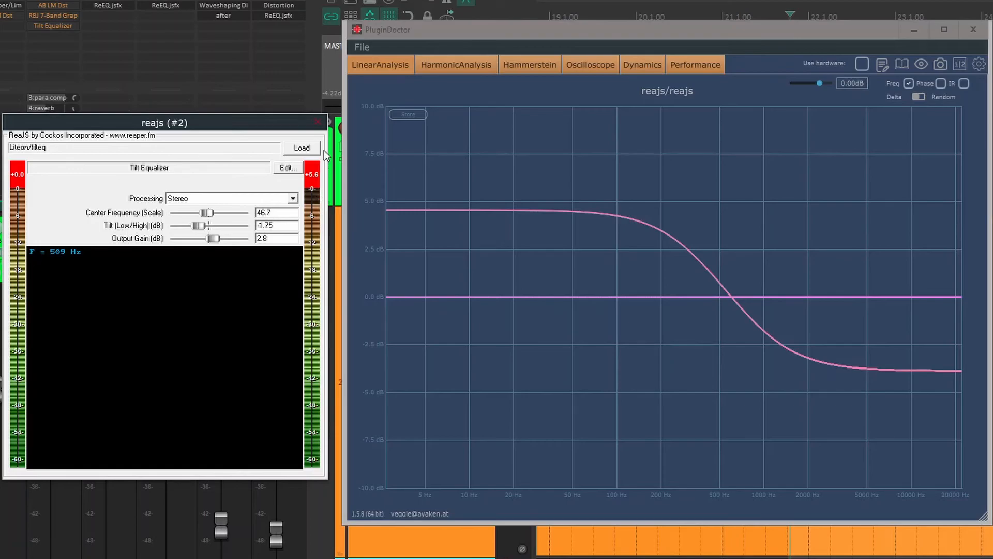
Close the Tilt Equalizer window and PluginDoctor to return to the REAPER project.
{"action": "left_click", "coordinate": [317, 122]}
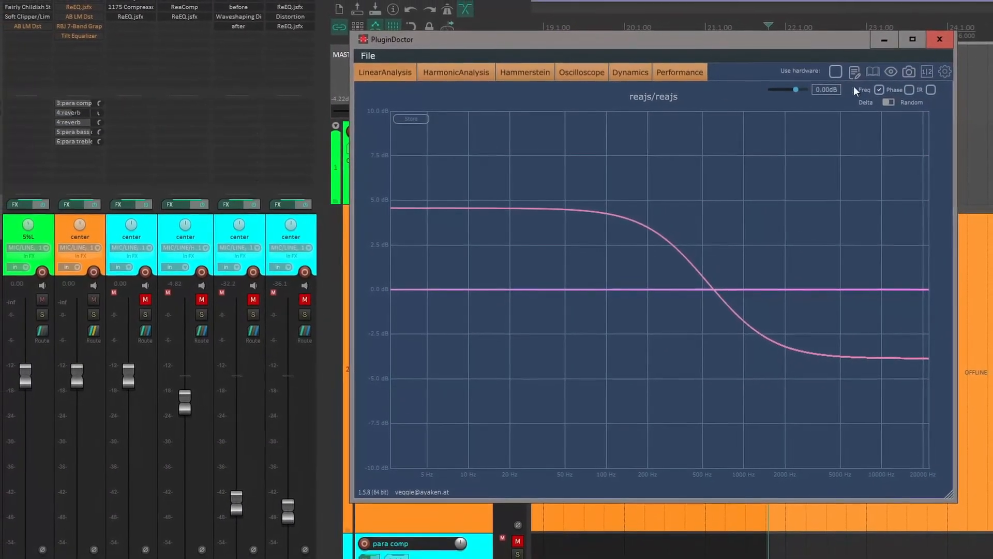
{"action": "left_click", "coordinate": [940, 39]}
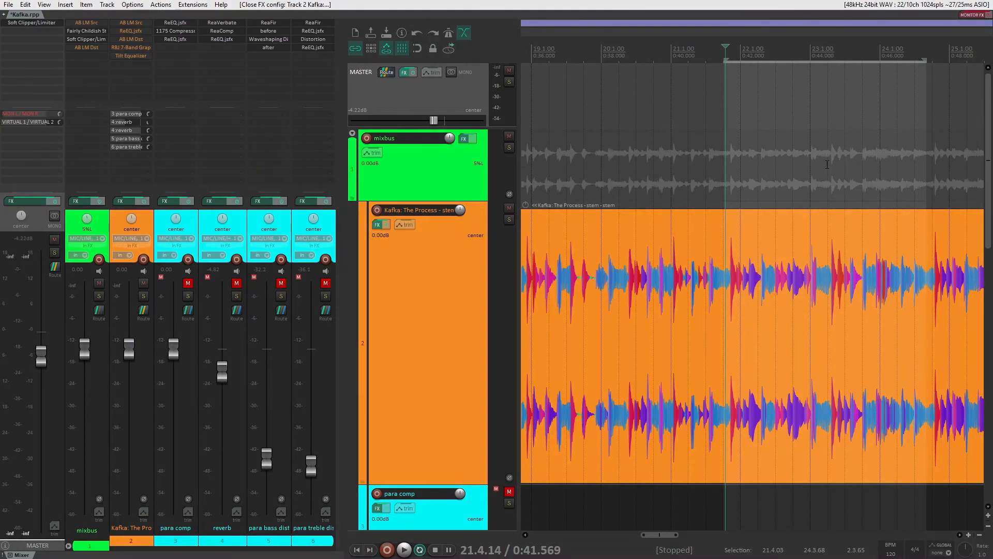
Start playback of the mix and raise the master volume to 0.00 dB.
{"action": "key", "text": "space"}
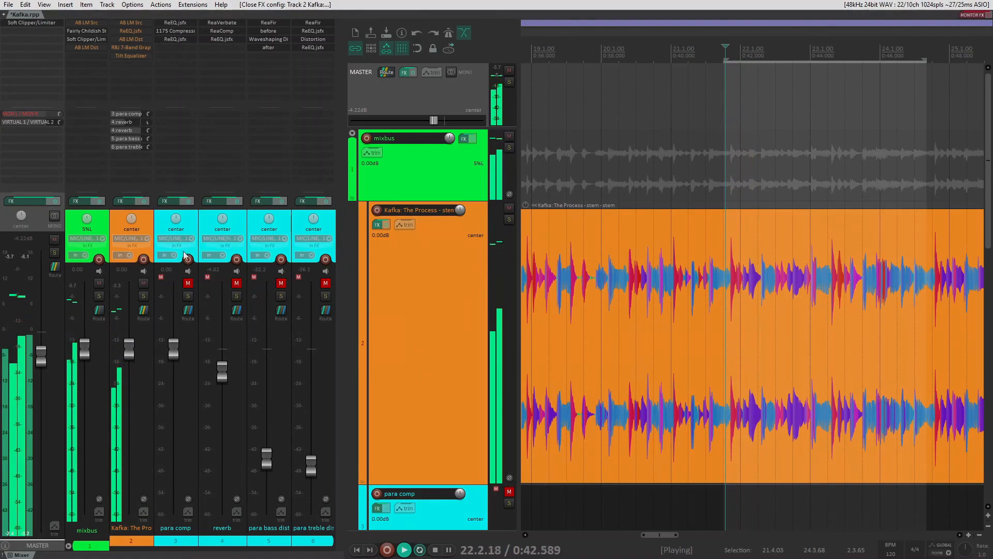
{"action": "left_click_drag", "start_coordinate": [42, 357], "coordinate": [49, 328]}
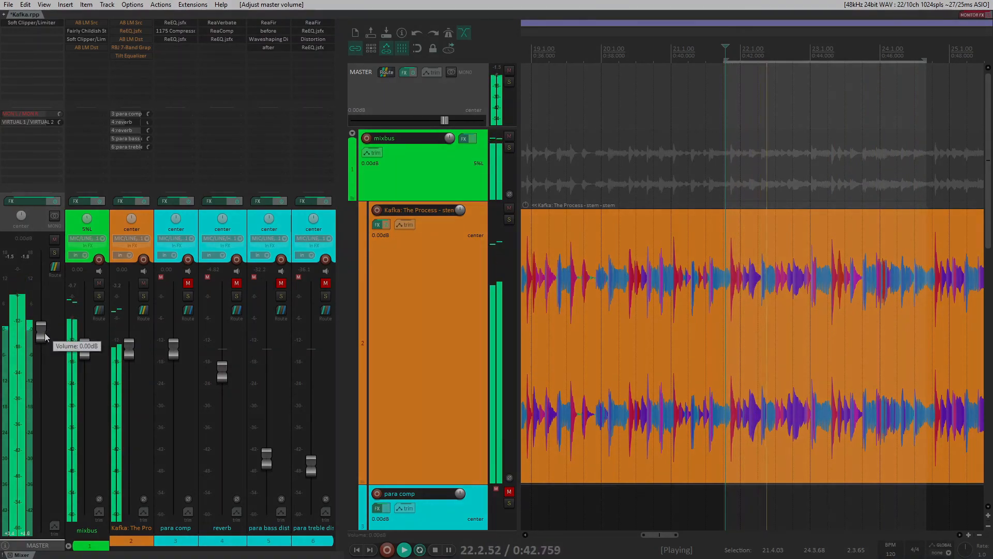
Enable ReEQ on the Kafka stem track and unmute the para comp, reverb, para bass dist and para treble dist tracks.
{"action": "left_click", "coordinate": [124, 32], "text": "shift"}
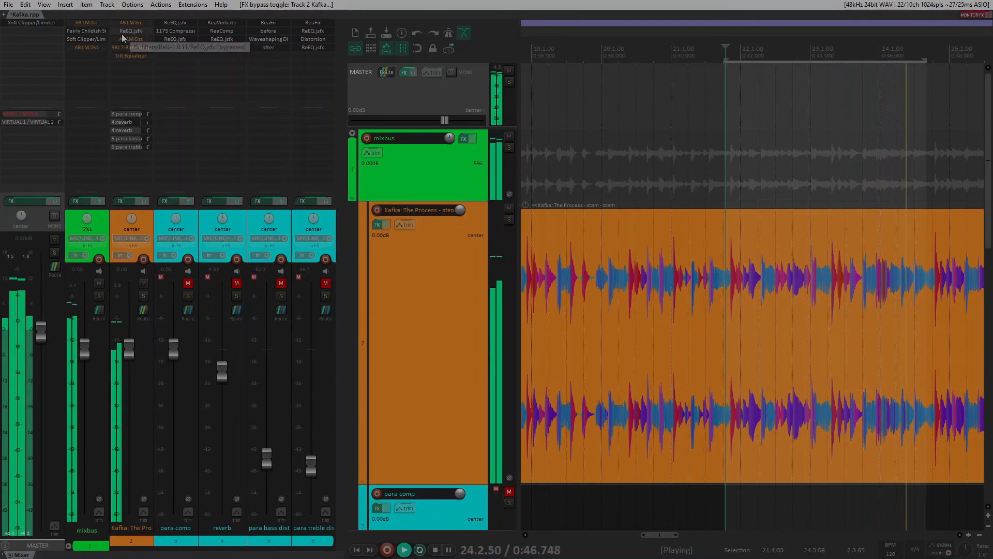
{"action": "left_click", "coordinate": [188, 285]}
{"action": "left_click_drag", "start_coordinate": [280, 283], "coordinate": [317, 287]}
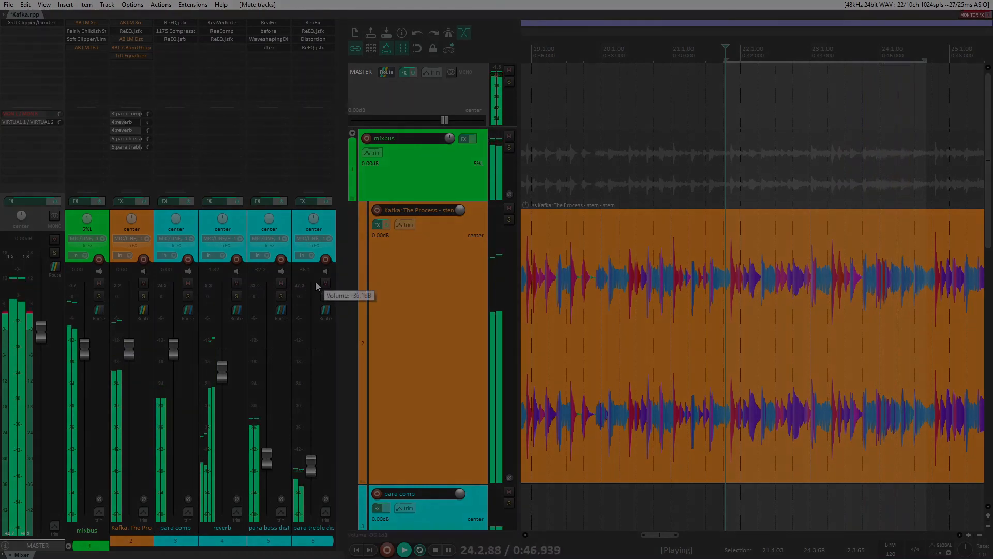